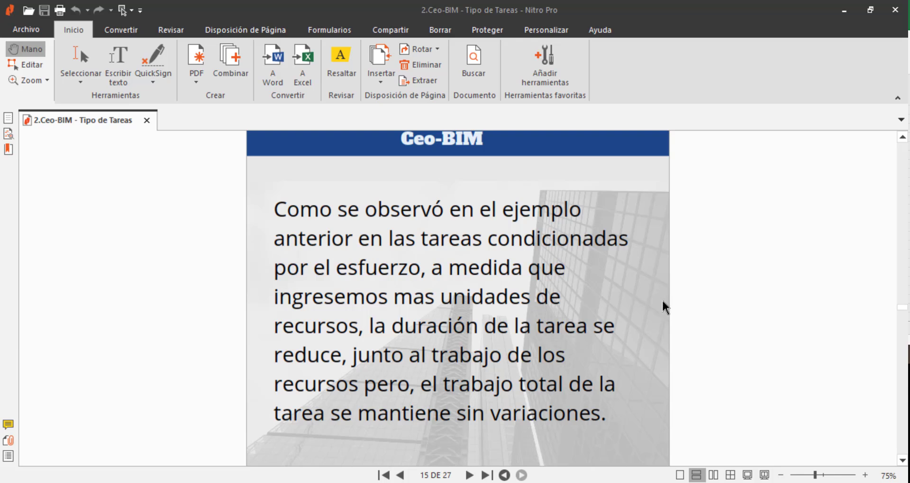
pyautogui.moveTo(277, 7); pyautogui.dragTo(909, 208)
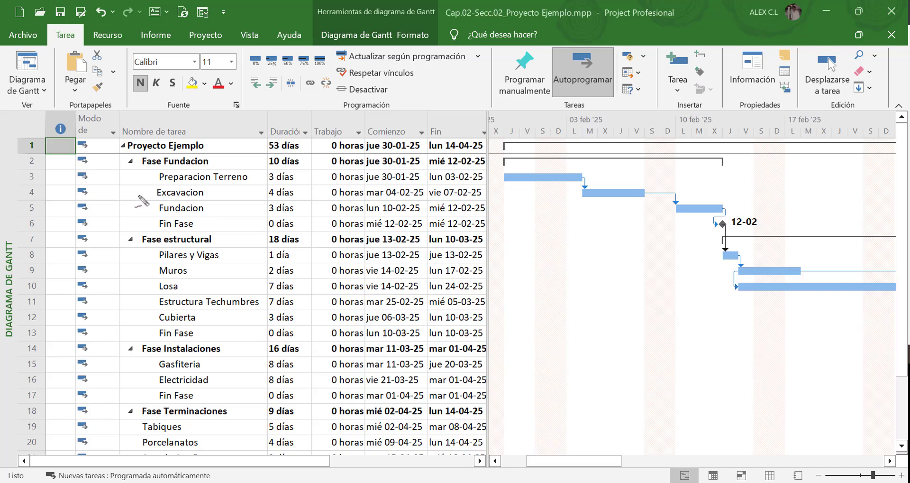
pyautogui.moveTo(98, 147); pyautogui.dragTo(99, 166)
pyautogui.moveTo(107, 274); pyautogui.dragTo(95, 408)
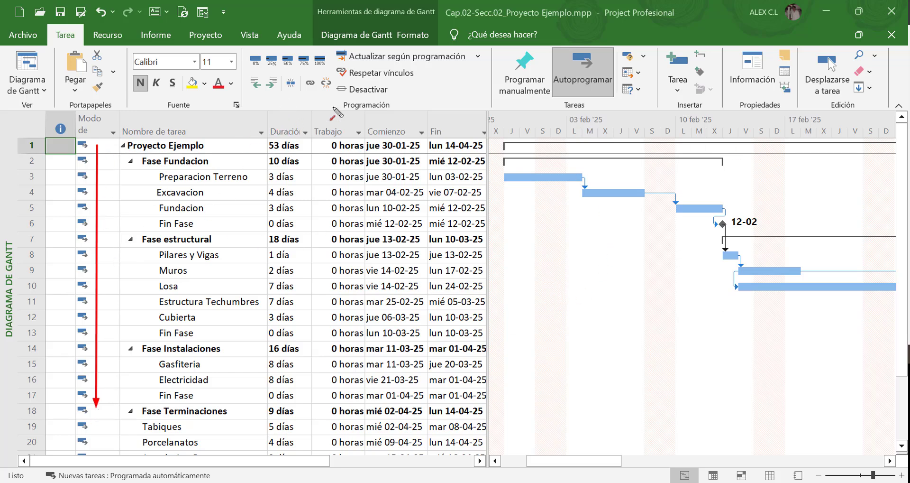
pyautogui.moveTo(330, 95); pyautogui.dragTo(331, 116)
pyautogui.moveTo(275, 98); pyautogui.dragTo(275, 116)
pyautogui.press('Escape')
# Hide the Predecesoras column from the task table, exposing it first and restoring the table's width once it is hidden
pyautogui.moveTo(486, 270); pyautogui.dragTo(614, 289)
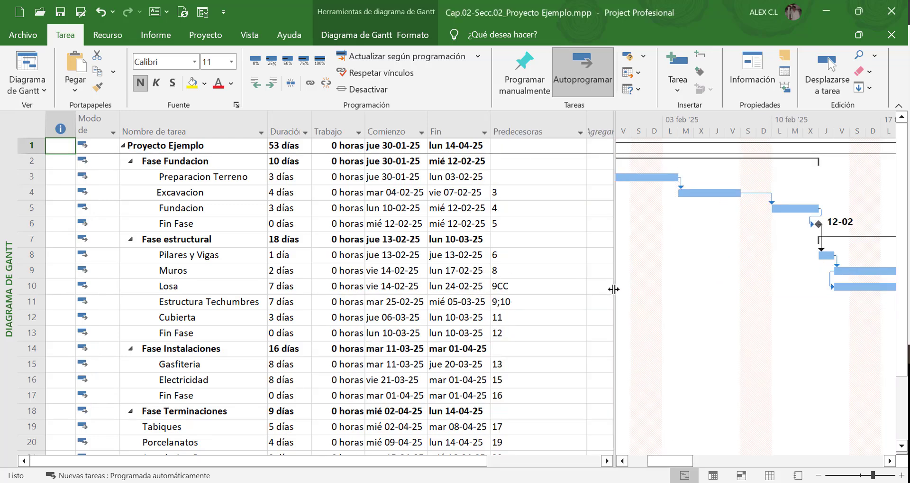
pyautogui.click(543, 131)
pyautogui.rightClick(546, 128)
pyautogui.click(595, 245)
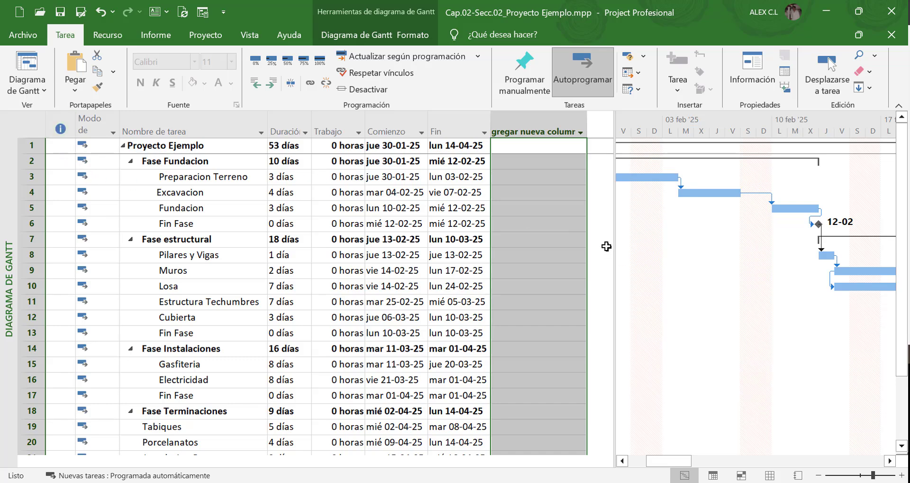
pyautogui.moveTo(614, 248); pyautogui.dragTo(488, 254)
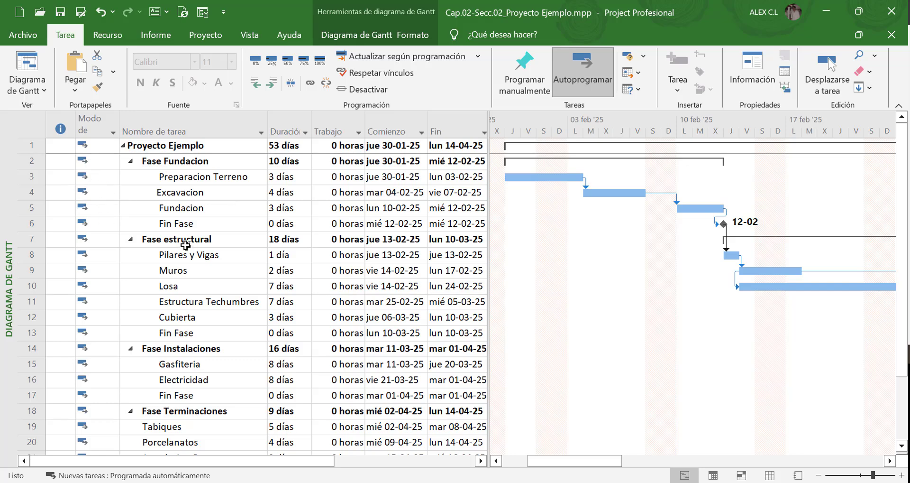
# Select the Excavacion task and show its details in the task form beneath the Gantt chart
pyautogui.click(27, 192)
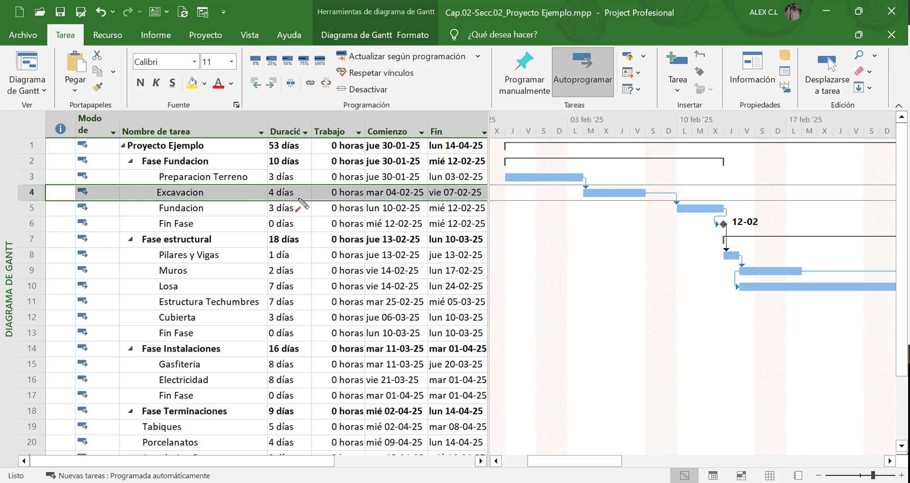
pyautogui.moveTo(42, 152)
pyautogui.mouseDown()
pyautogui.moveTo(263, 238)
pyautogui.moveTo(494, 239)
pyautogui.mouseUp()
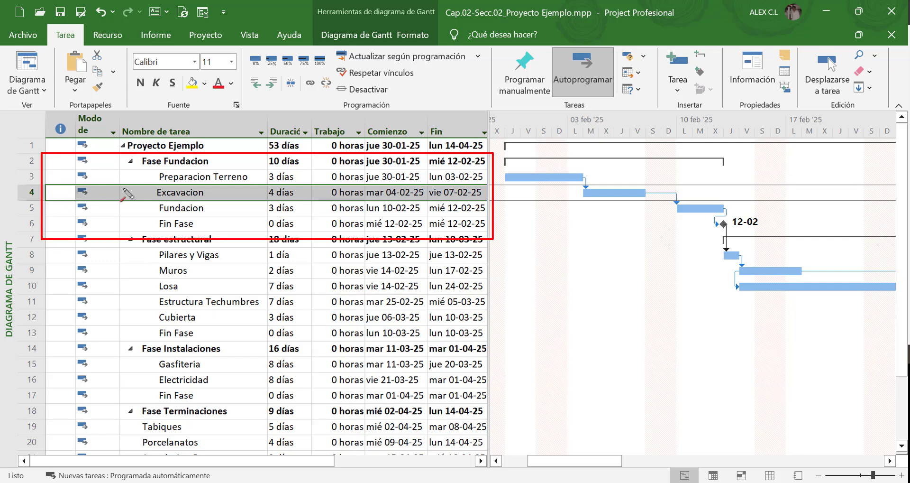
pyautogui.moveTo(62, 188); pyautogui.dragTo(152, 188)
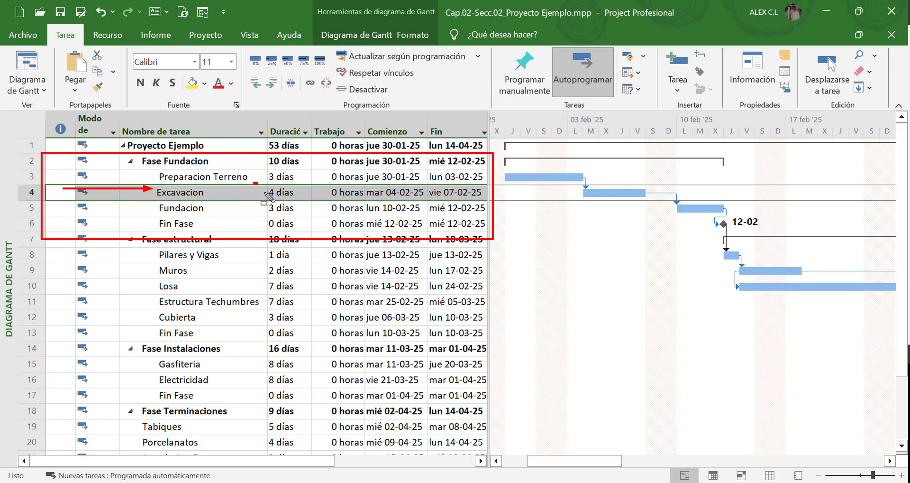
pyautogui.moveTo(253, 183); pyautogui.dragTo(303, 202)
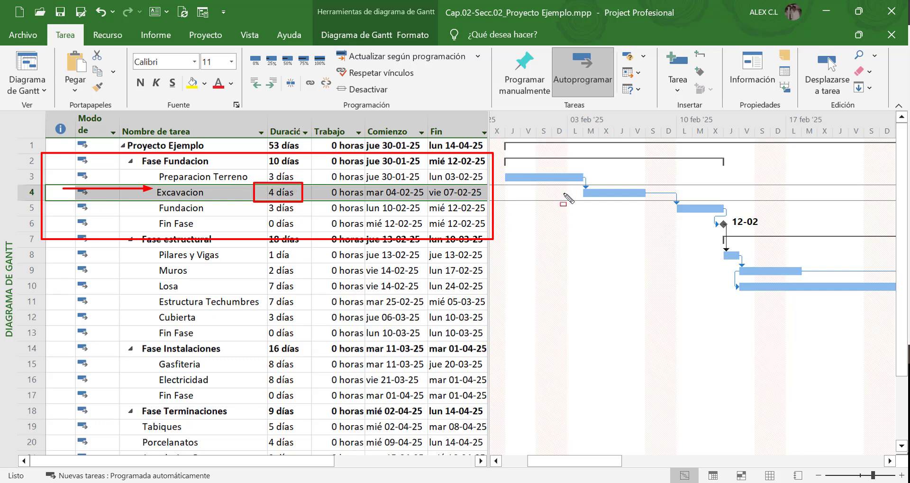
pyautogui.moveTo(565, 185); pyautogui.dragTo(672, 203)
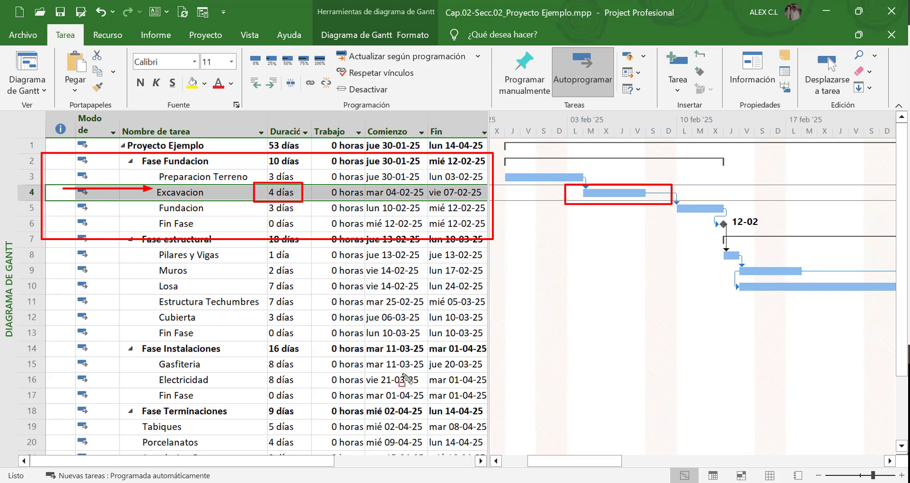
pyautogui.press('Escape')
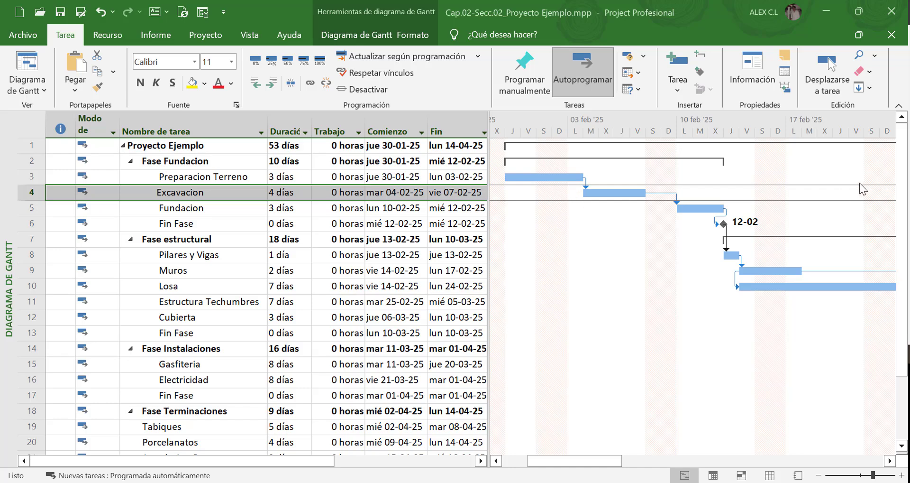
pyautogui.click(246, 36)
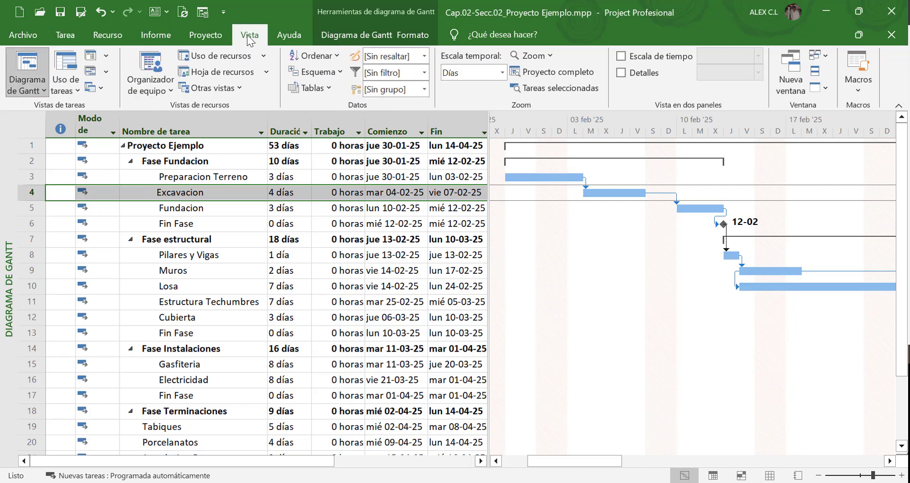
pyautogui.click(623, 76)
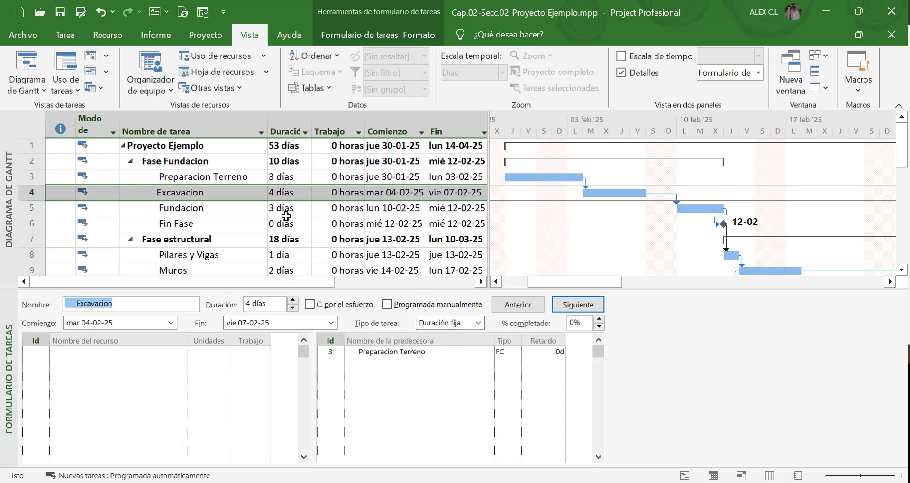
# Set the task type of Excavacion to Unidades fijas, leaving C. por el esfuerzo unchecked
pyautogui.click(478, 323)
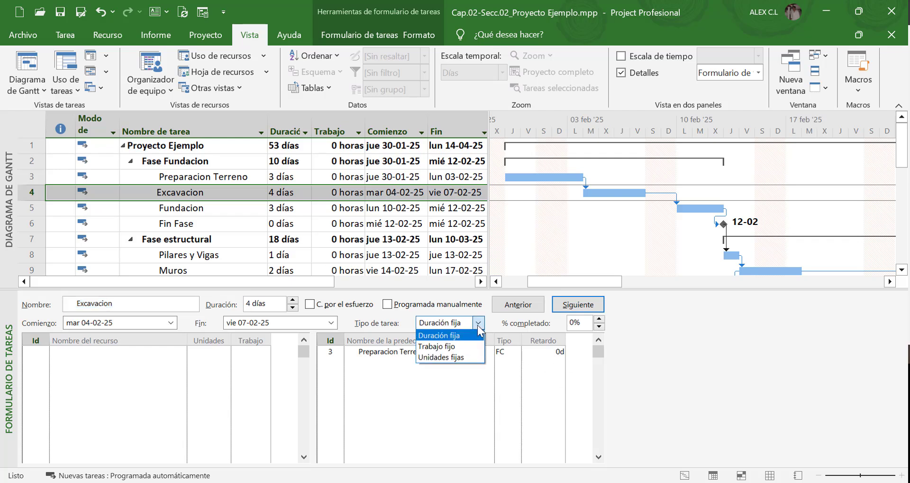
pyautogui.click(467, 357)
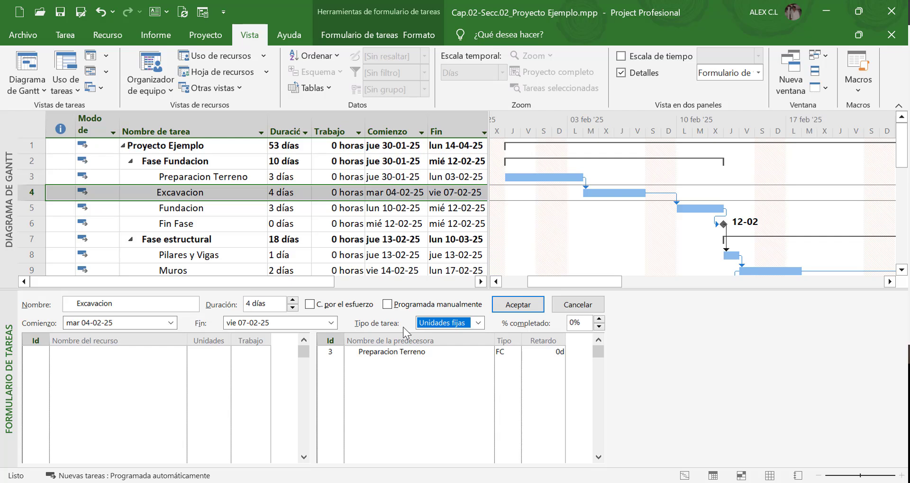
pyautogui.moveTo(366, 304)
pyautogui.mouseDown()
pyautogui.moveTo(386, 334)
pyautogui.moveTo(493, 305)
pyautogui.moveTo(366, 303)
pyautogui.mouseUp()
pyautogui.press('Escape')
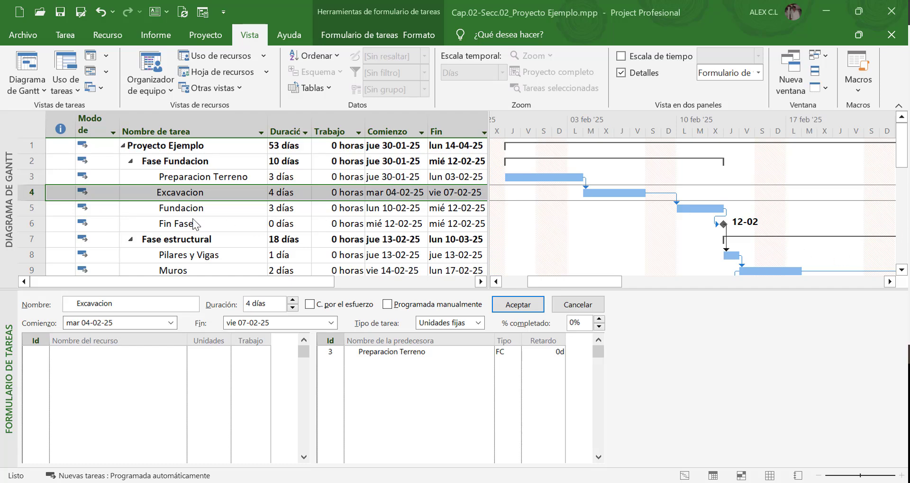
# Assign the worker listed two entries above Pc as Excavacion's first resource and apply the task form changes
pyautogui.click(152, 351)
pyautogui.click(181, 351)
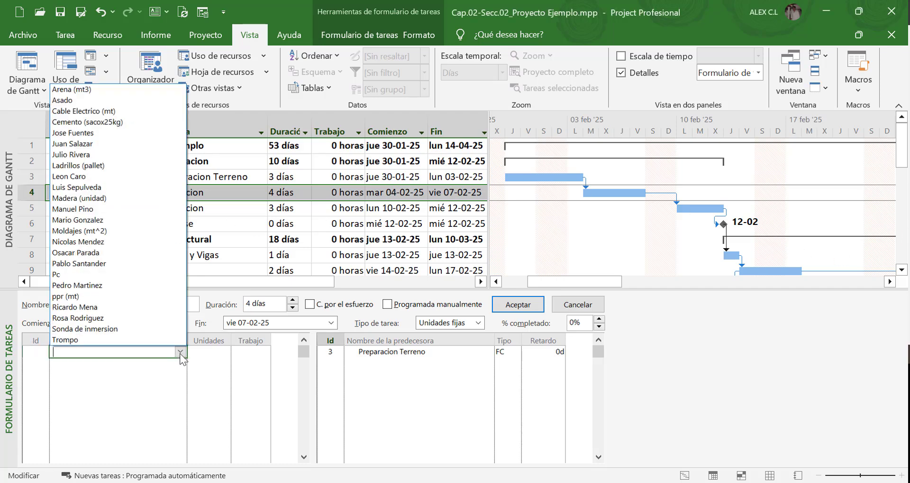
pyautogui.click(109, 253)
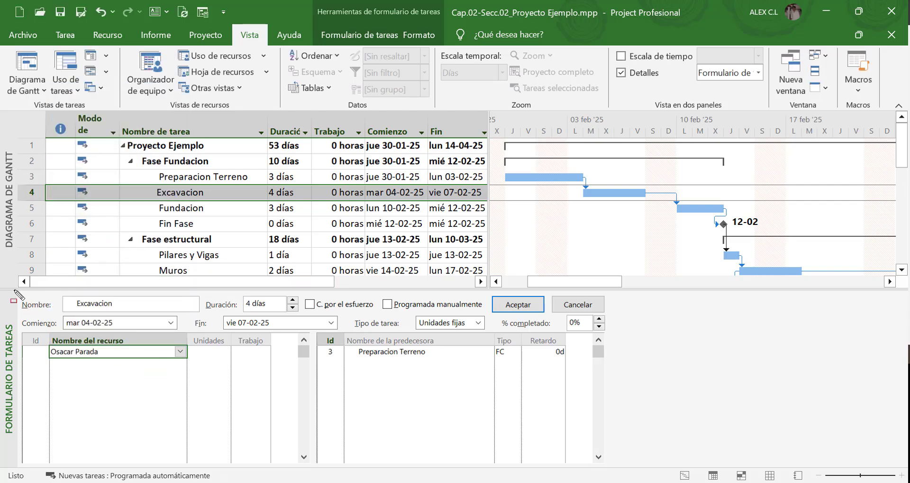
pyautogui.moveTo(14, 290)
pyautogui.mouseDown()
pyautogui.moveTo(285, 324)
pyautogui.moveTo(210, 316)
pyautogui.mouseUp()
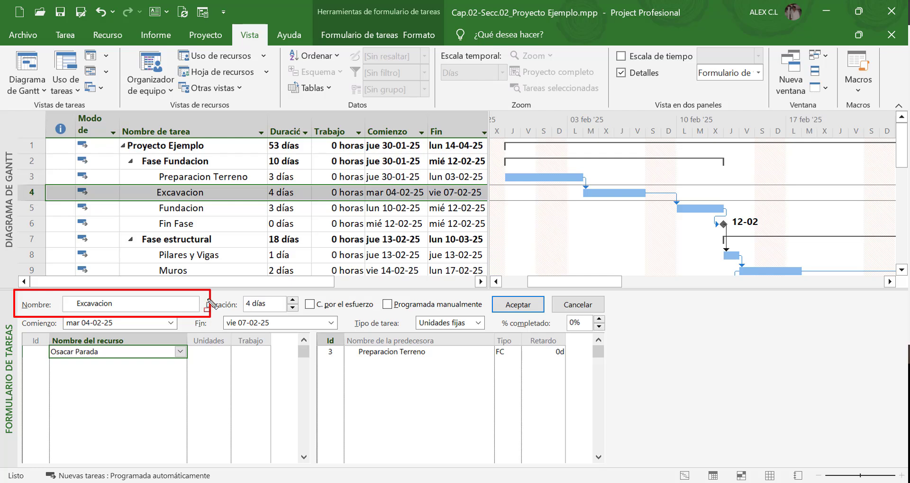
pyautogui.moveTo(201, 290)
pyautogui.mouseDown()
pyautogui.moveTo(301, 316)
pyautogui.moveTo(489, 311)
pyautogui.mouseUp()
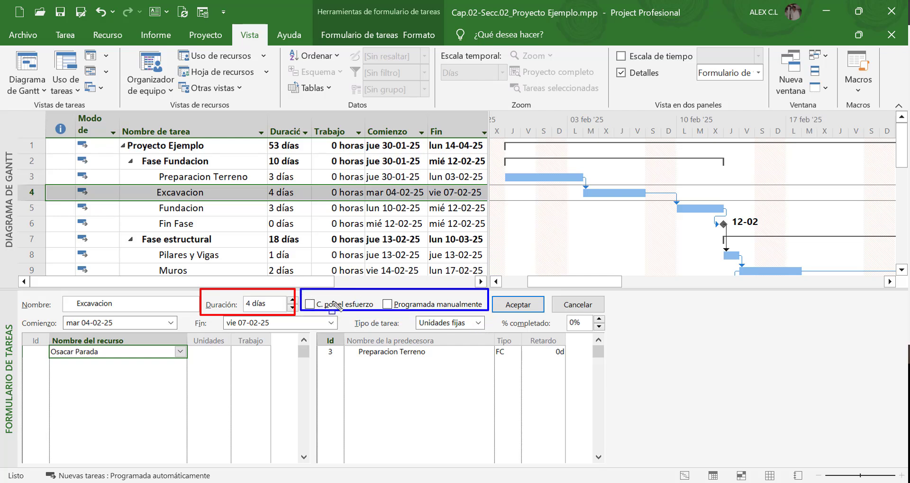
pyautogui.moveTo(319, 187); pyautogui.dragTo(319, 290)
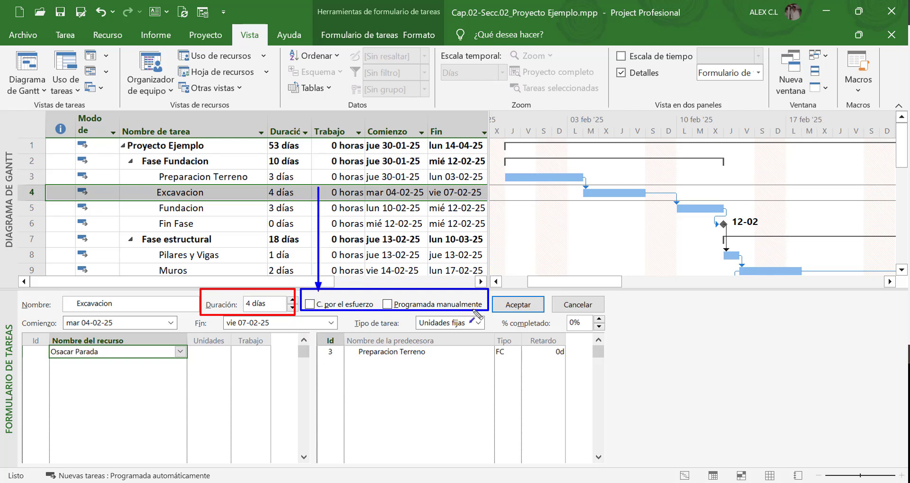
pyautogui.moveTo(193, 400)
pyautogui.mouseDown()
pyautogui.moveTo(127, 474)
pyautogui.moveTo(143, 461)
pyautogui.mouseUp()
pyautogui.moveTo(341, 311); pyautogui.dragTo(365, 342)
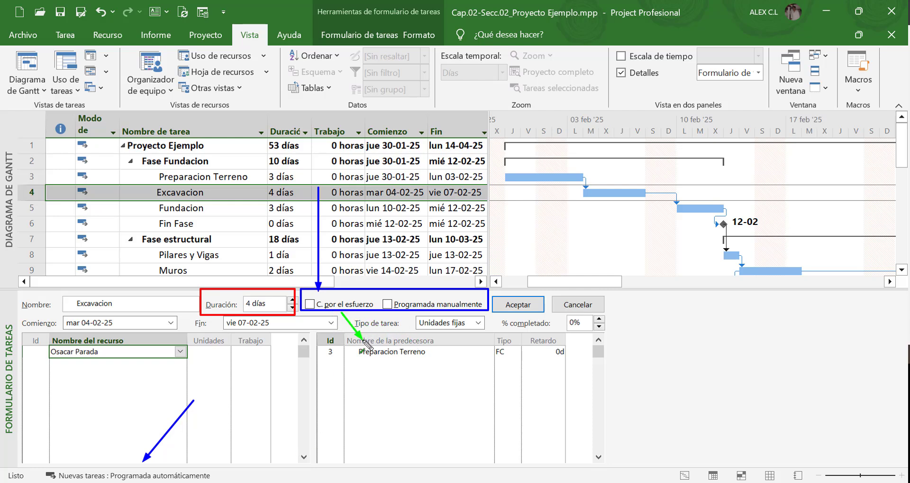
pyautogui.hotkey('ctrl', 'z')
pyautogui.press('f')
pyautogui.moveTo(345, 312); pyautogui.dragTo(491, 334)
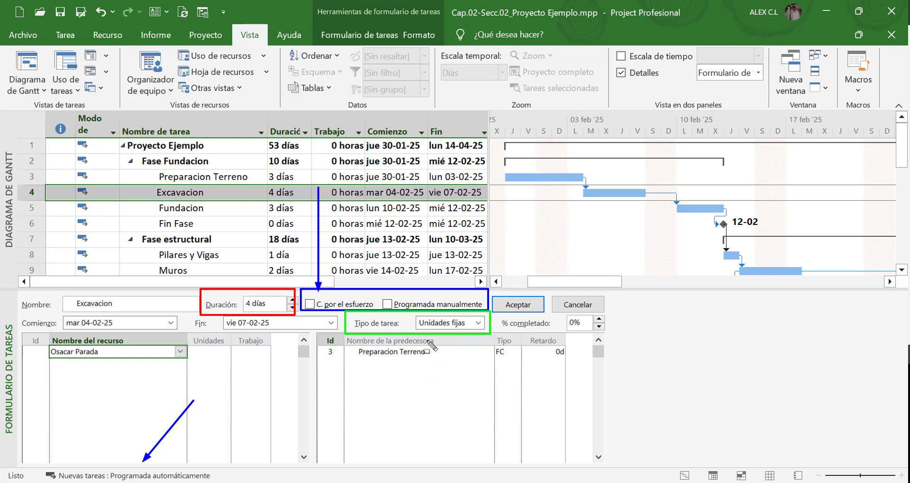
pyautogui.click(518, 305)
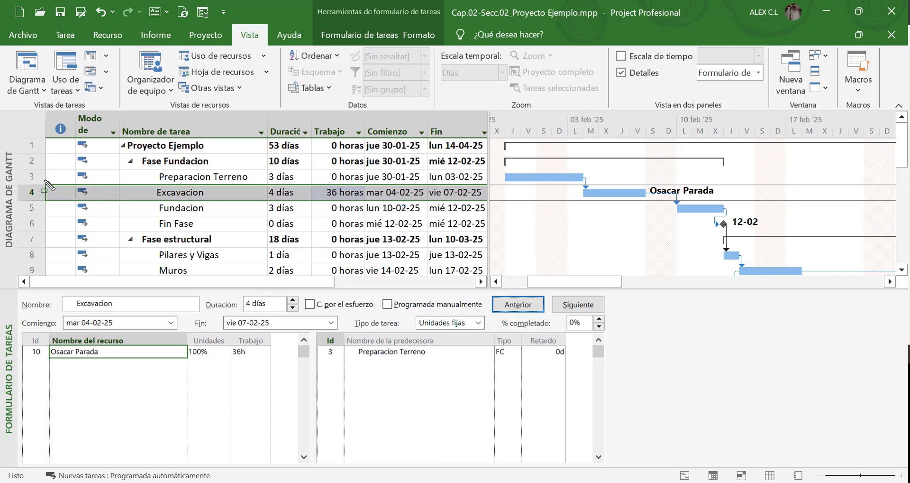
pyautogui.moveTo(43, 180)
pyautogui.mouseDown()
pyautogui.moveTo(395, 203)
pyautogui.moveTo(366, 204)
pyautogui.mouseUp()
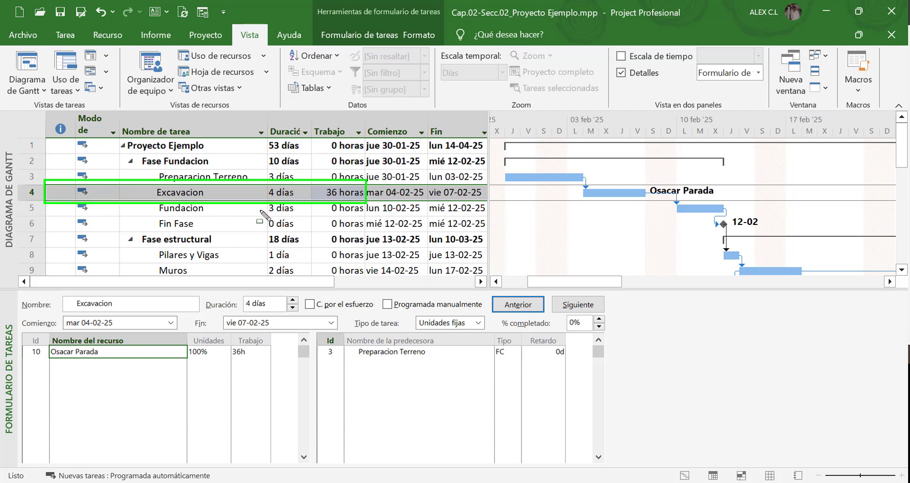
pyautogui.moveTo(262, 180)
pyautogui.mouseDown()
pyautogui.moveTo(273, 195)
pyautogui.moveTo(312, 203)
pyautogui.mouseUp()
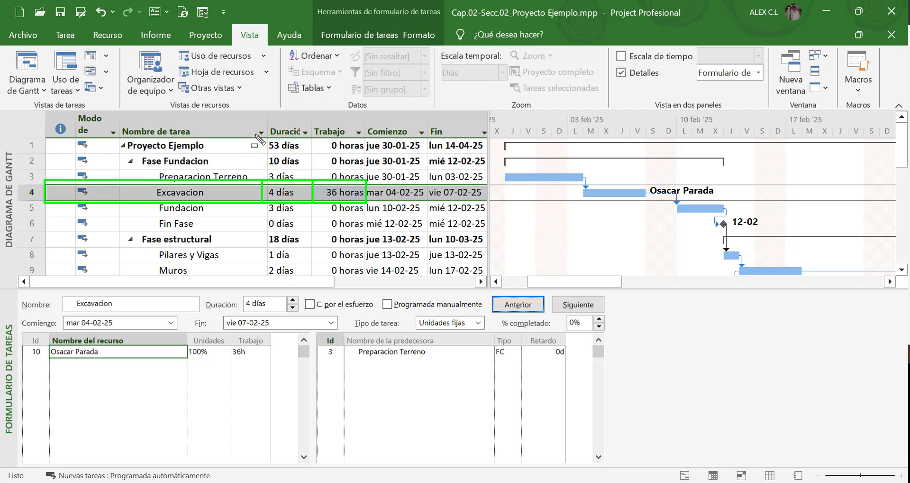
pyautogui.moveTo(263, 120)
pyautogui.mouseDown()
pyautogui.moveTo(309, 161)
pyautogui.moveTo(314, 152)
pyautogui.mouseUp()
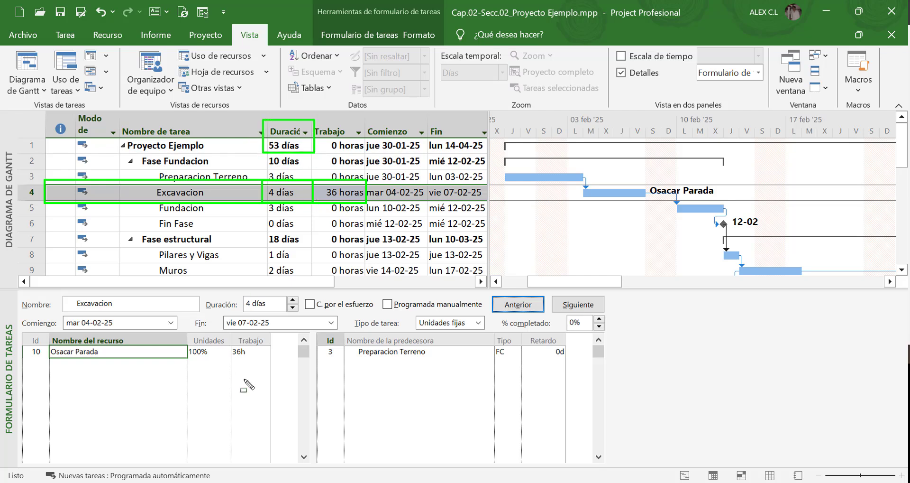
pyautogui.moveTo(47, 330)
pyautogui.mouseDown()
pyautogui.moveTo(70, 365)
pyautogui.moveTo(278, 360)
pyautogui.mouseUp()
pyautogui.moveTo(227, 332); pyautogui.dragTo(278, 361)
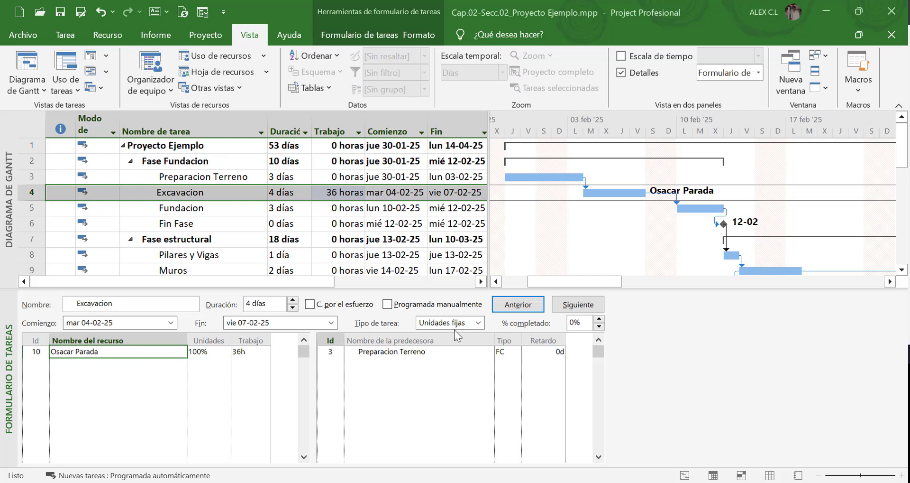
# Assign the worker listed directly above Pc as Excavacion's second resource, apply the form changes and recalculate the project
pyautogui.click(521, 304)
pyautogui.click(572, 305)
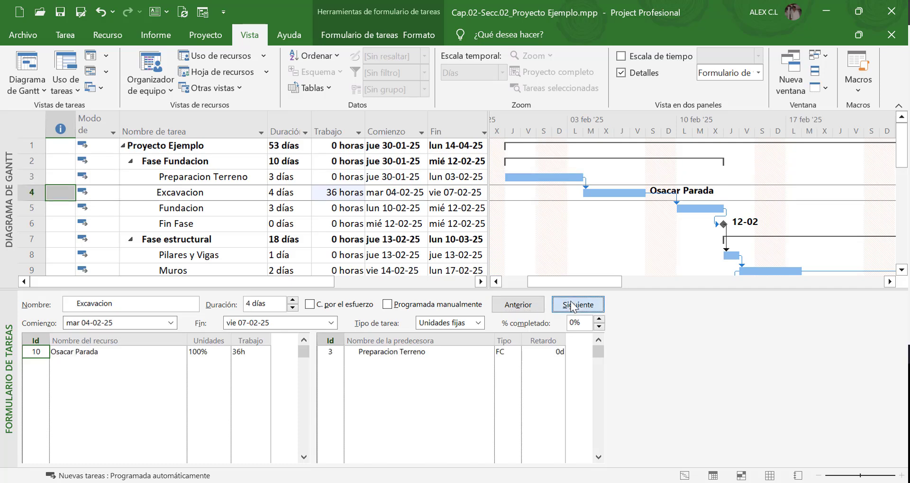
pyautogui.click(196, 191)
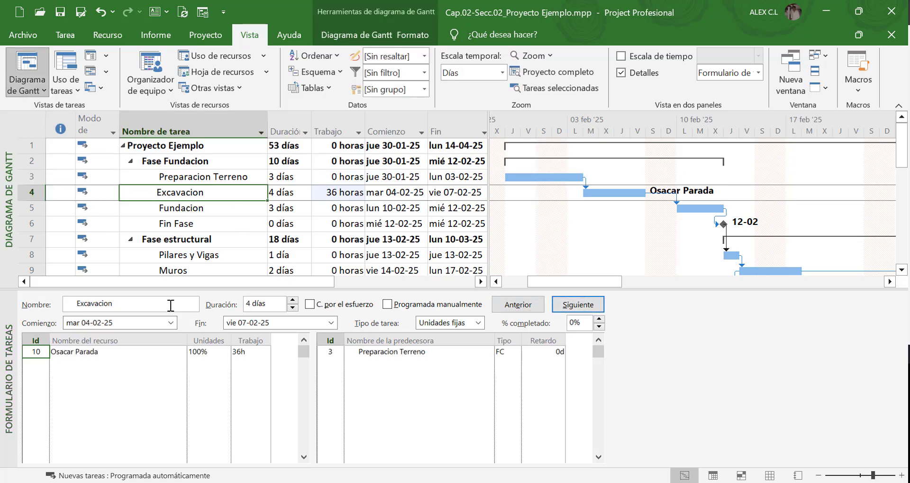
pyautogui.click(130, 362)
pyautogui.click(181, 363)
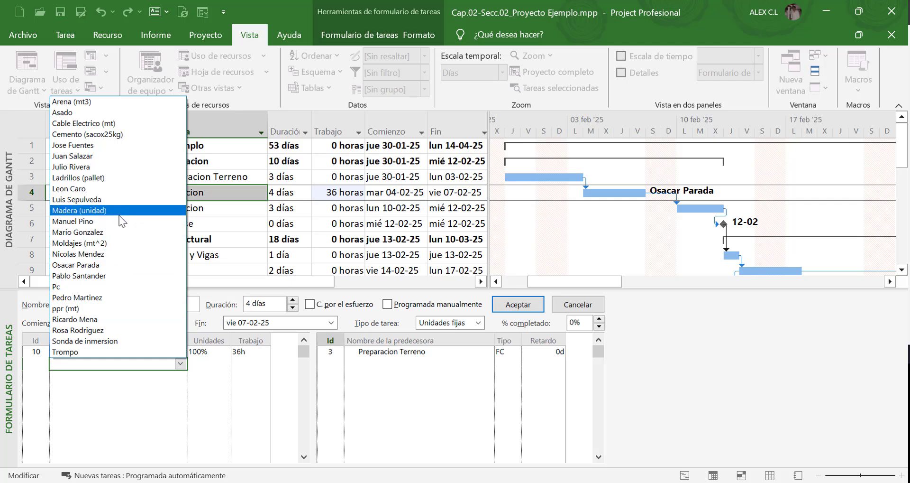
pyautogui.click(115, 276)
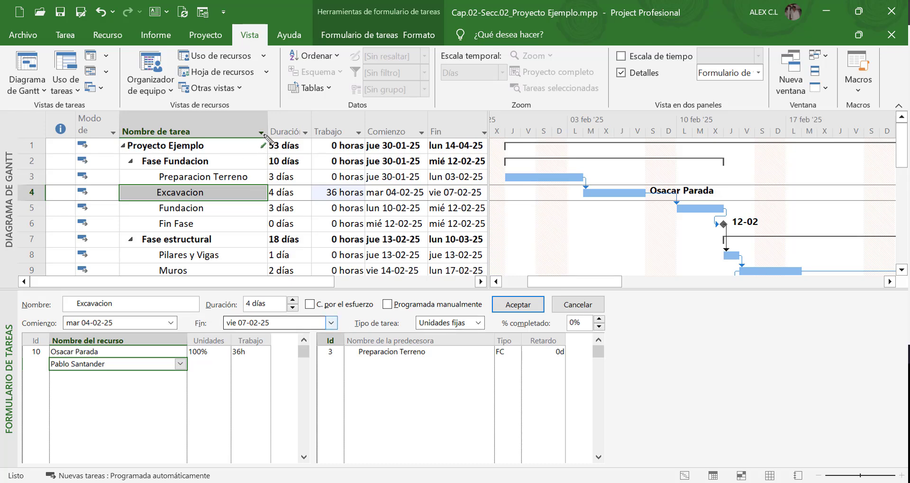
pyautogui.click(279, 145)
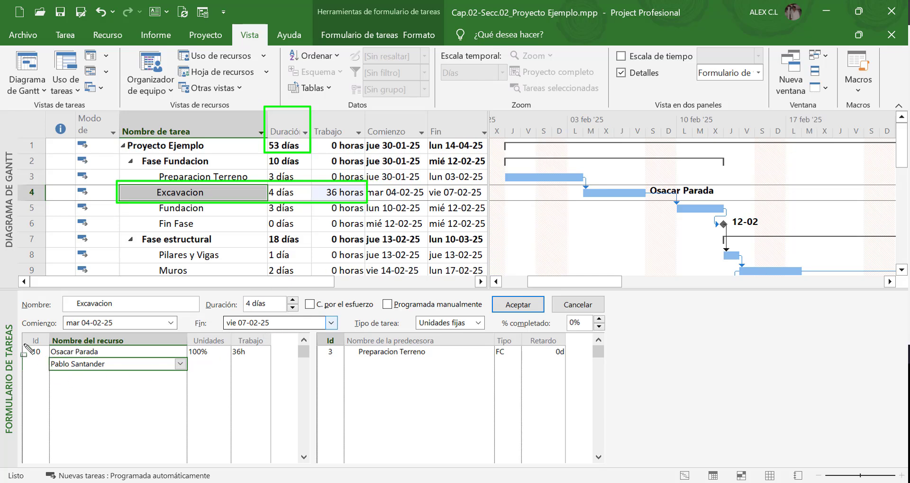
pyautogui.moveTo(47, 332)
pyautogui.mouseDown()
pyautogui.moveTo(63, 364)
pyautogui.moveTo(280, 380)
pyautogui.mouseUp()
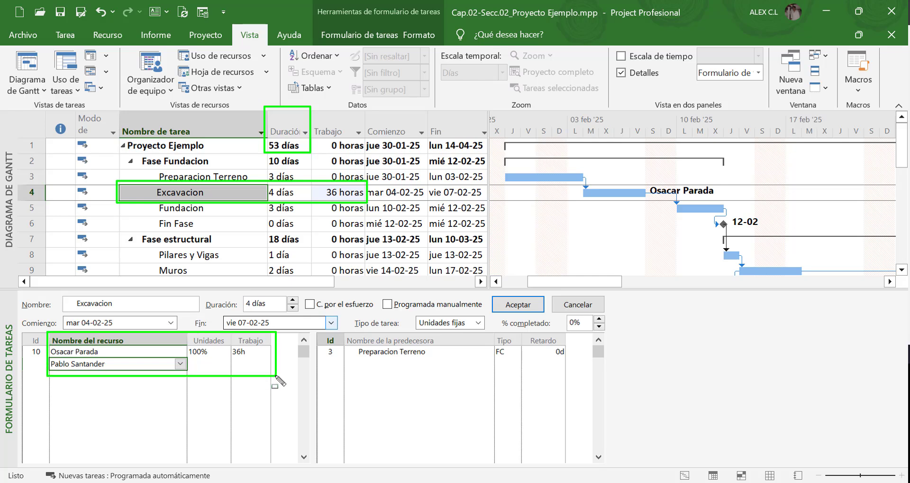
pyautogui.moveTo(231, 333); pyautogui.dragTo(273, 377)
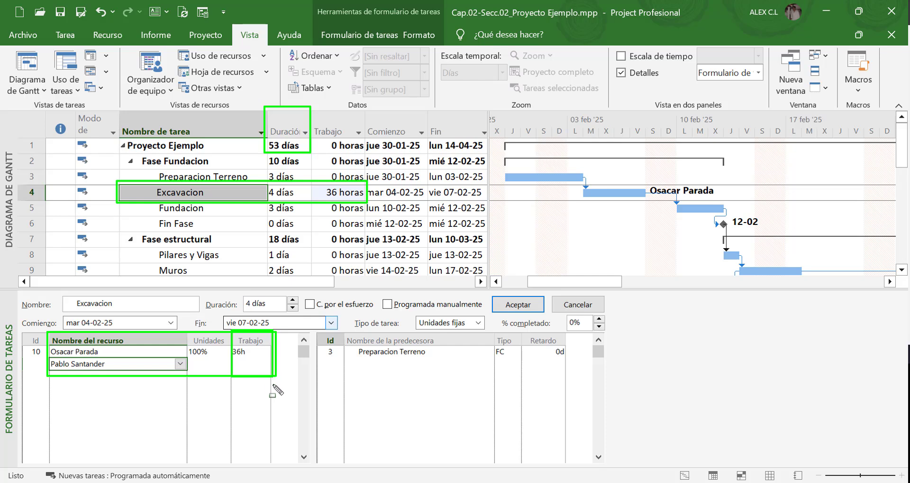
pyautogui.click(519, 305)
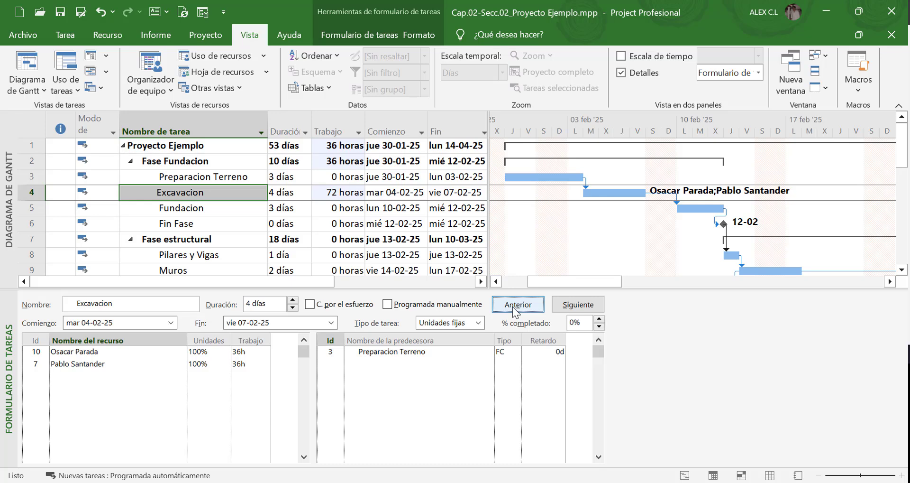
pyautogui.click(202, 11)
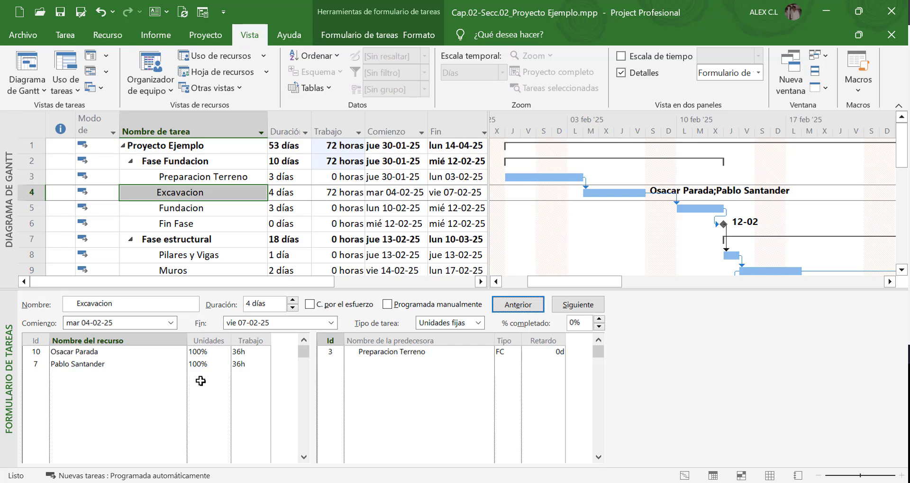
pyautogui.moveTo(262, 108)
pyautogui.mouseDown()
pyautogui.moveTo(285, 161)
pyautogui.moveTo(365, 156)
pyautogui.mouseUp()
pyautogui.moveTo(119, 181); pyautogui.dragTo(365, 203)
pyautogui.moveTo(48, 332)
pyautogui.mouseDown()
pyautogui.moveTo(234, 385)
pyautogui.moveTo(273, 378)
pyautogui.mouseUp()
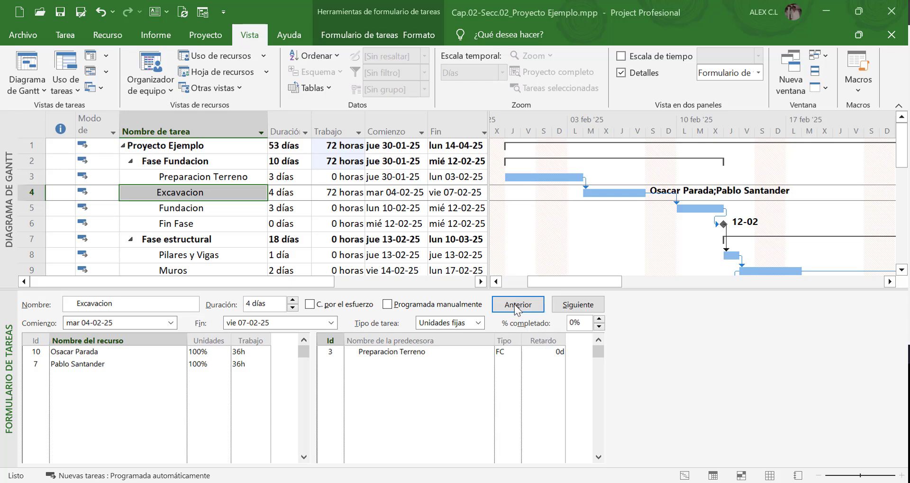
# Remove the second resource from Excavacion, apply the form changes and recalculate the project
pyautogui.click(514, 307)
pyautogui.click(578, 305)
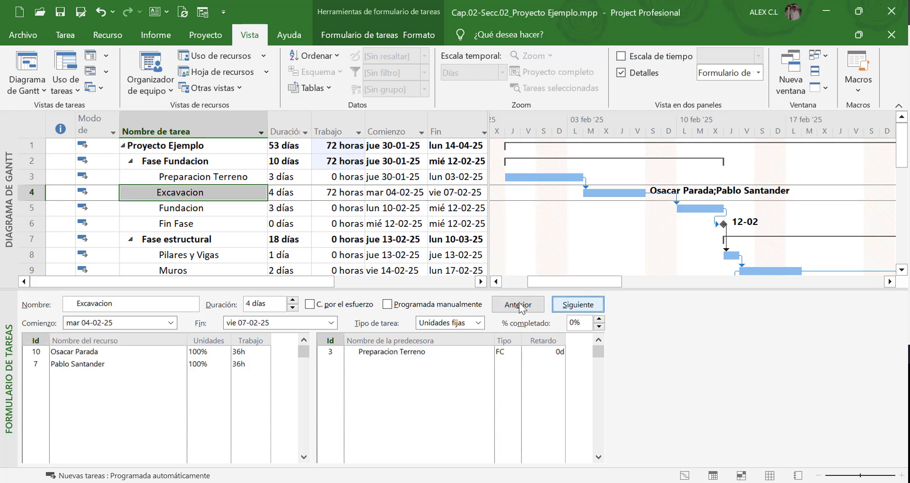
pyautogui.click(93, 363)
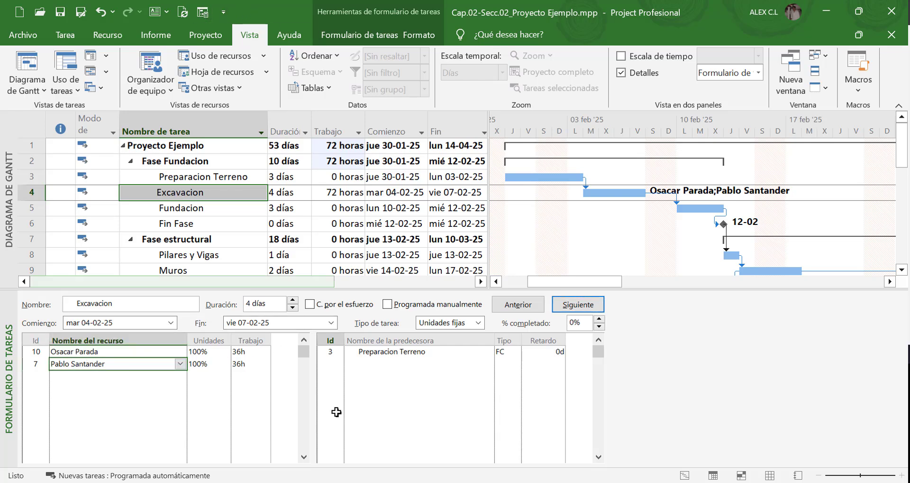
pyautogui.click(32, 363)
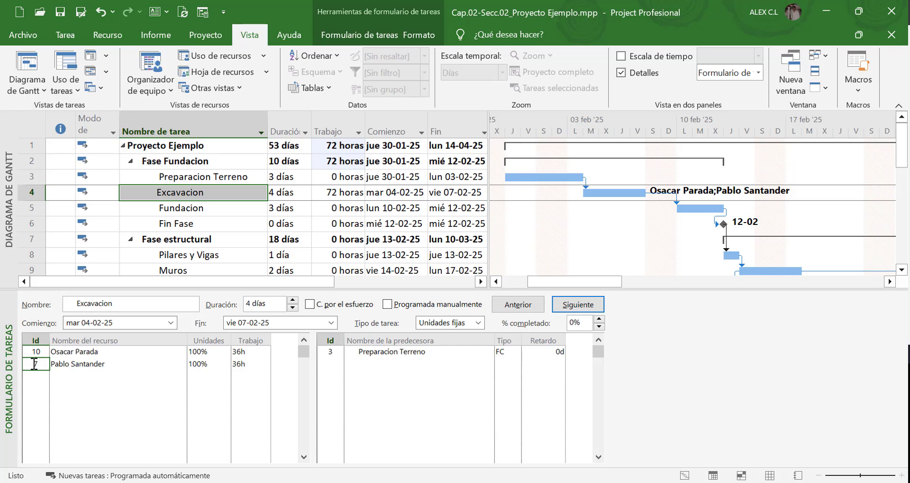
pyautogui.press('Delete')
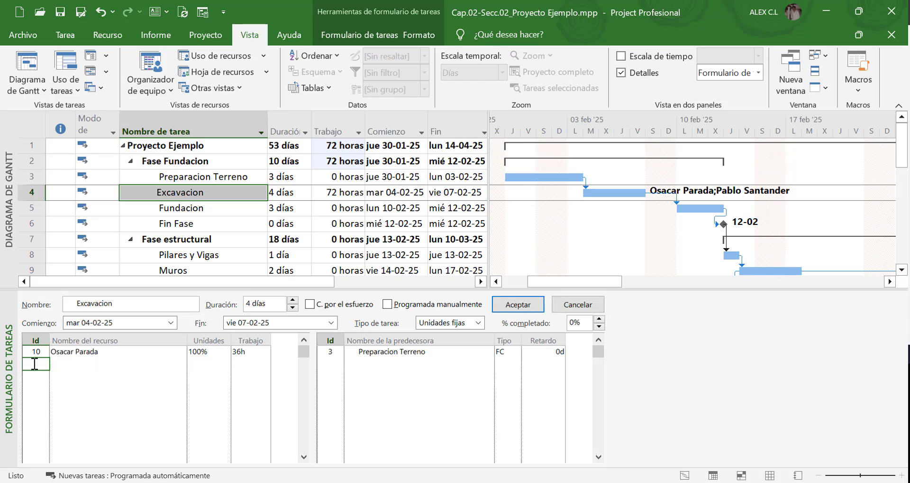
pyautogui.click(510, 308)
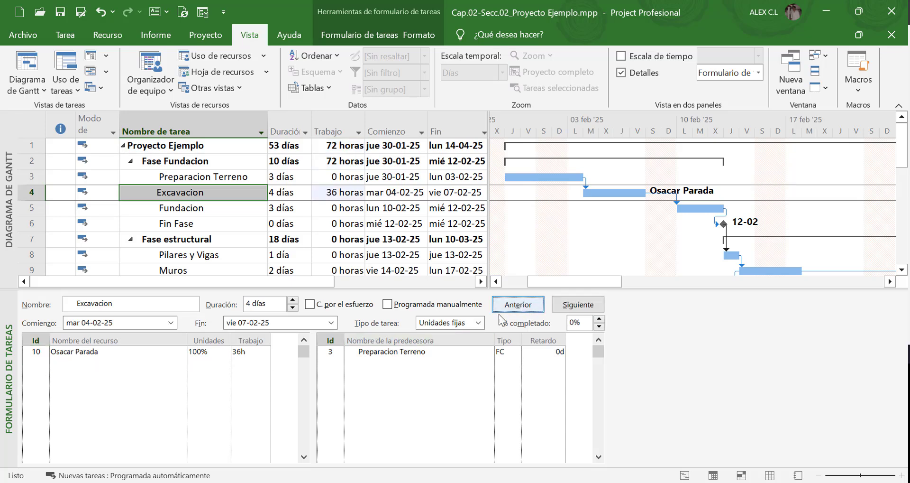
pyautogui.click(204, 12)
# Reload the Cap.02-Secc.02_Proyecto Ejemplo.mpp project, discarding its unsaved changes, and return to its Gantt chart
pyautogui.click(185, 13)
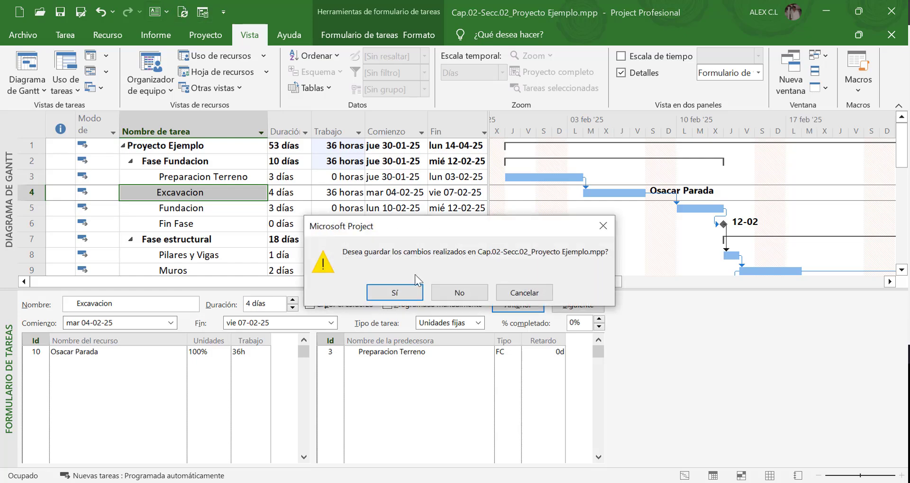
pyautogui.click(460, 291)
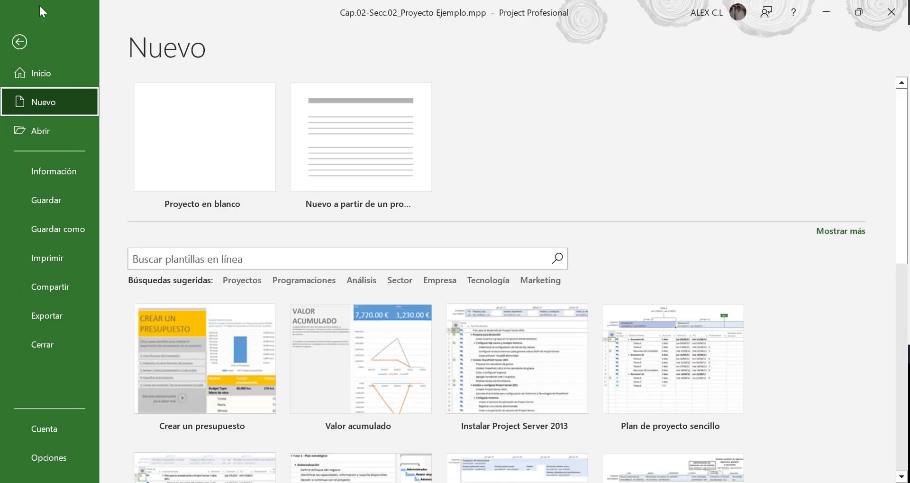
pyautogui.click(21, 41)
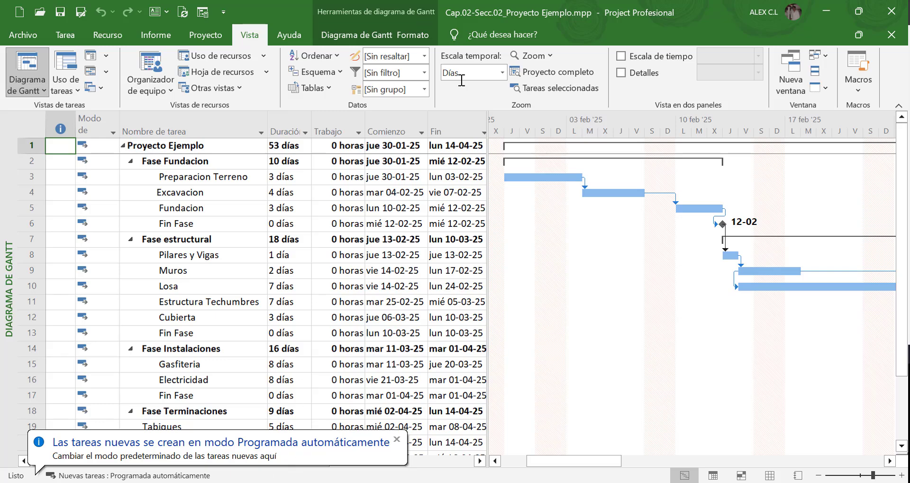
# Show Excavacion's details in the task form and assign it the worker listed two entries above Pc, applying the change
pyautogui.click(621, 73)
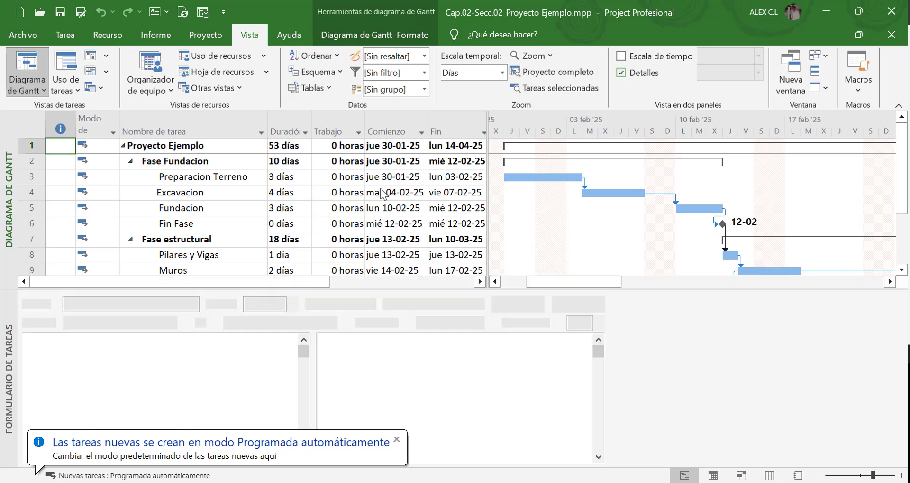
pyautogui.click(166, 194)
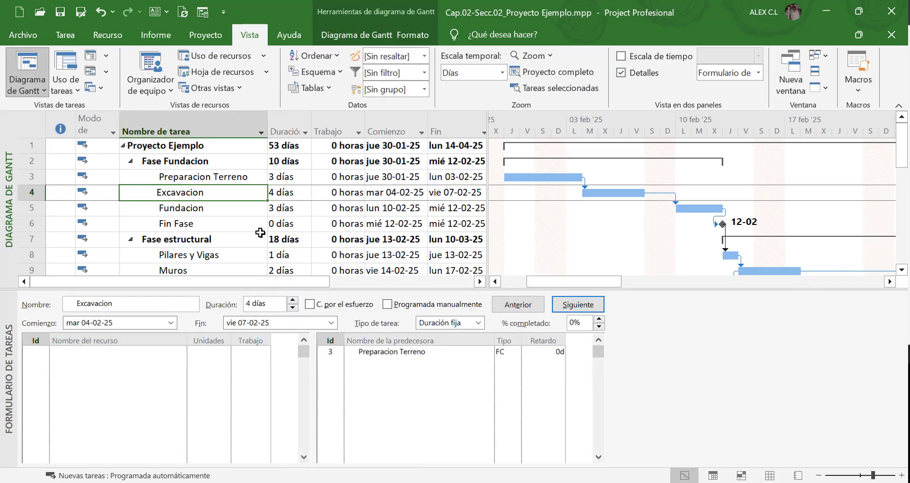
pyautogui.click(110, 350)
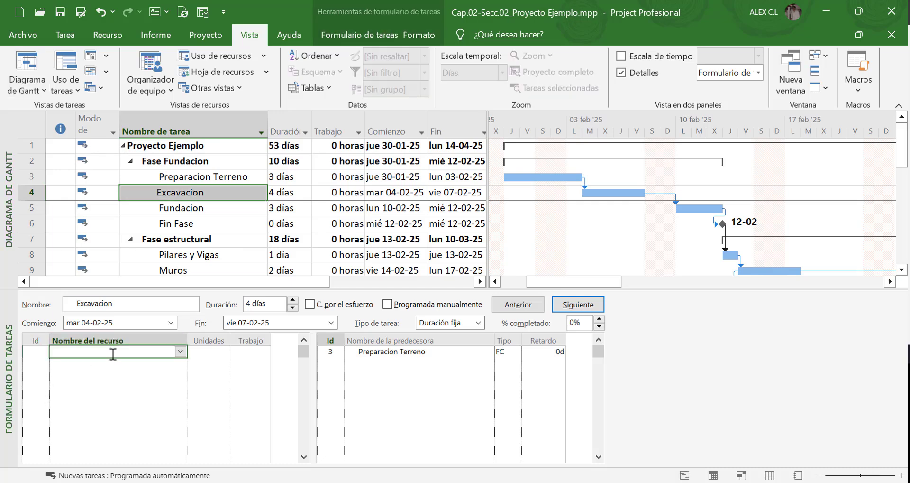
pyautogui.click(180, 351)
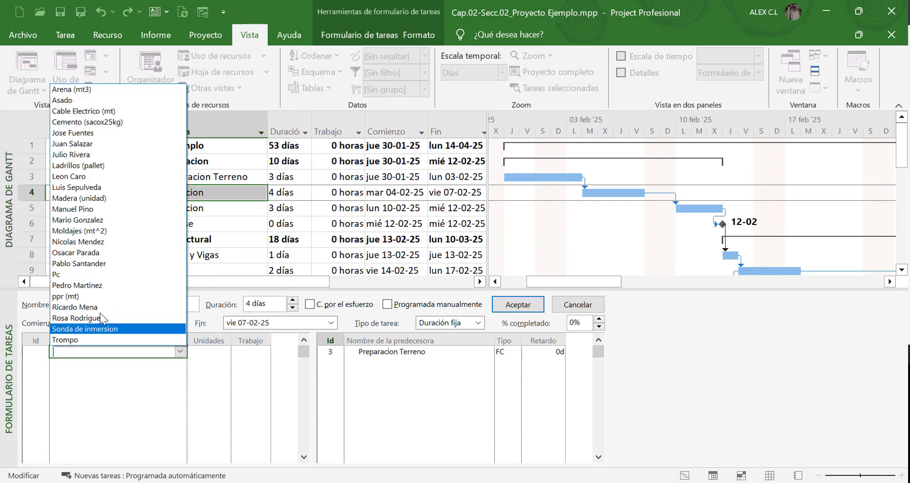
pyautogui.click(119, 252)
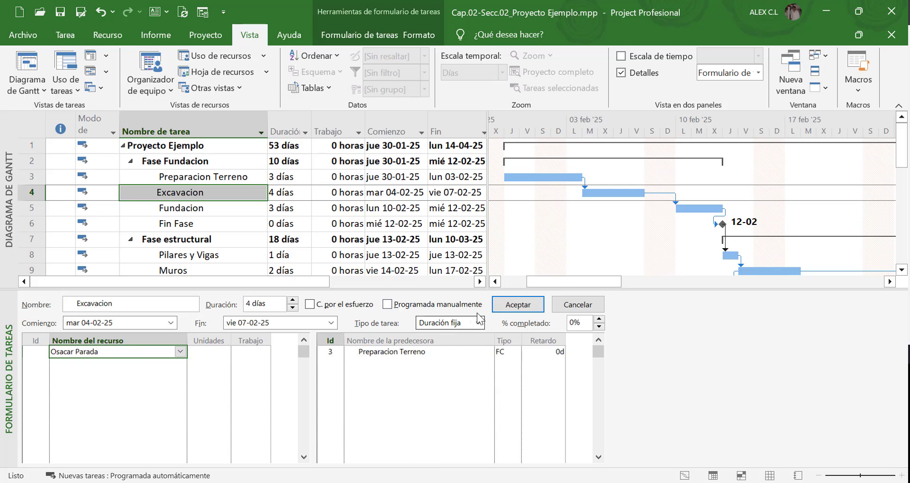
pyautogui.click(518, 304)
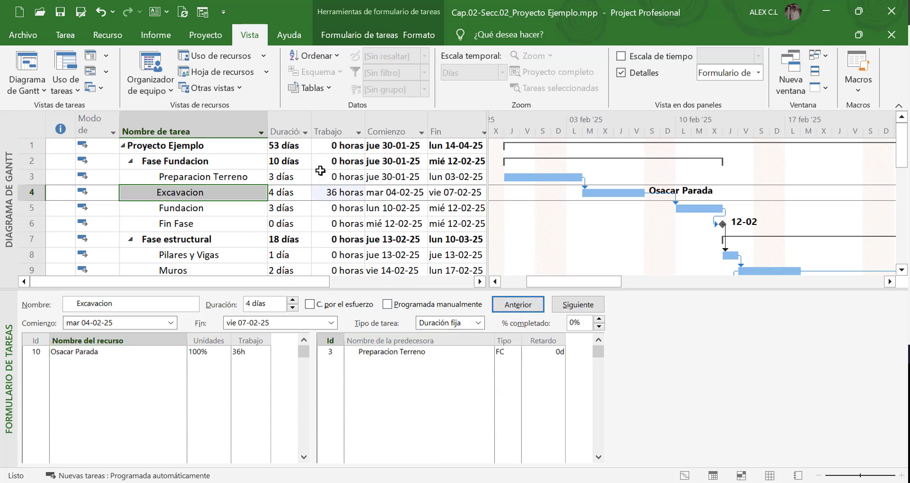
# Enter the worker listed directly above Pc as Excavacion's second resource in the task form
pyautogui.click(94, 363)
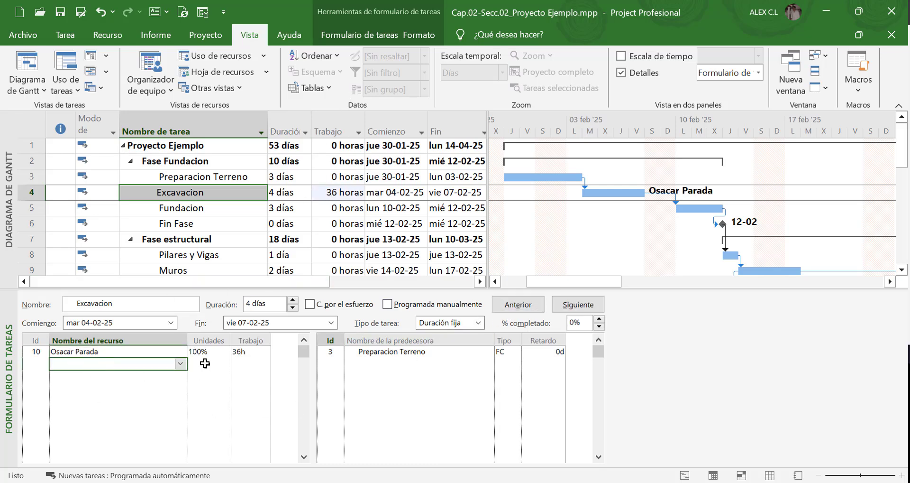
pyautogui.click(181, 363)
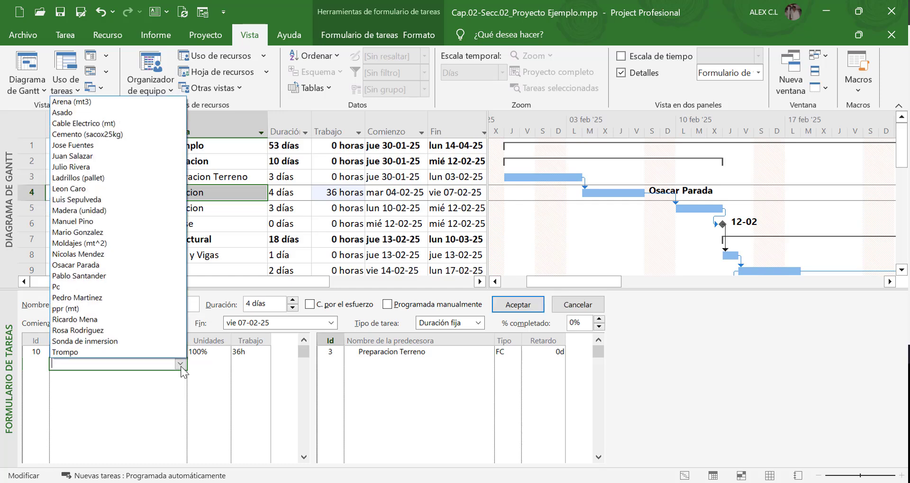
pyautogui.click(116, 277)
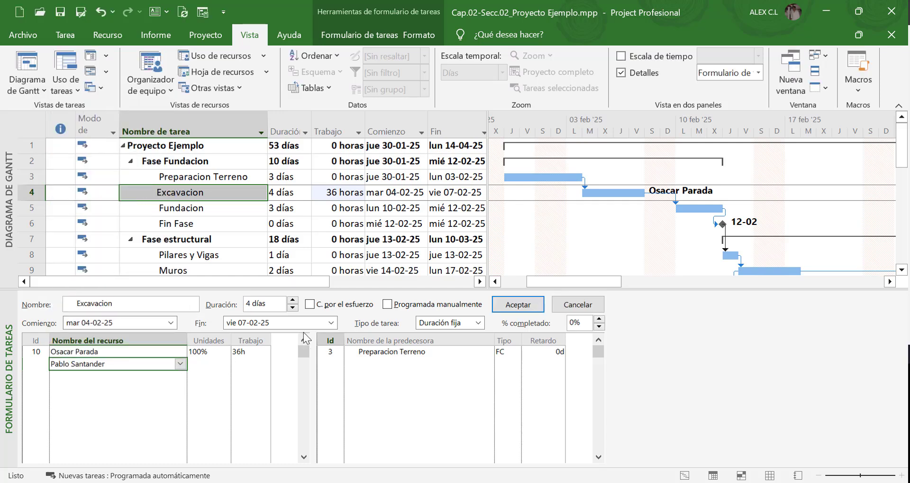
# Enable C. por el esfuerzo for Excavacion, set its task type to Unidades fijas and apply the form changes
pyautogui.click(310, 304)
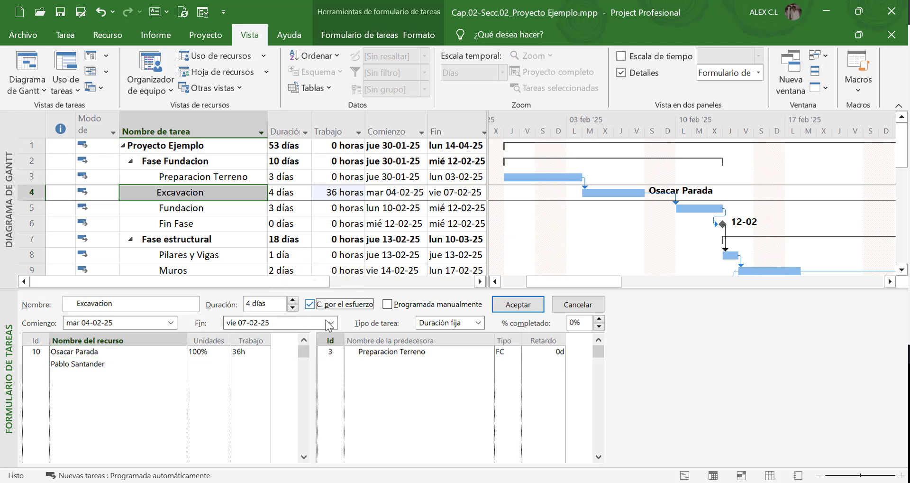
pyautogui.click(479, 322)
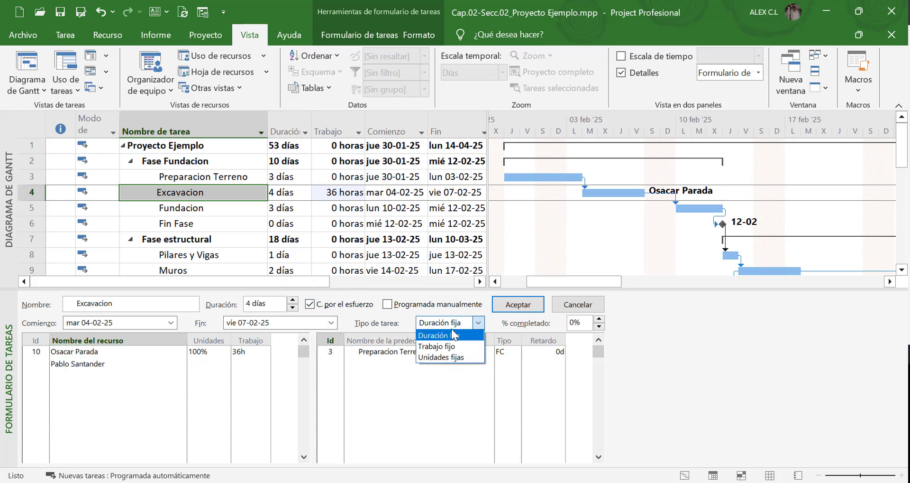
pyautogui.click(468, 362)
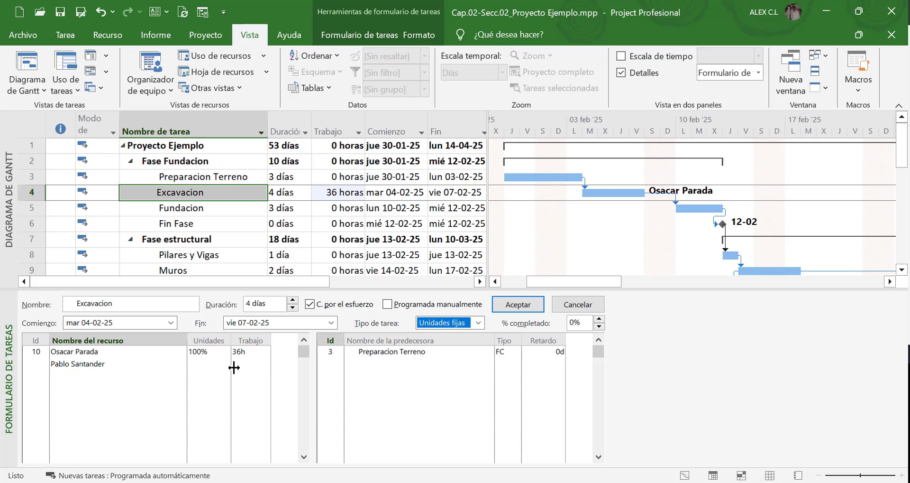
pyautogui.click(510, 308)
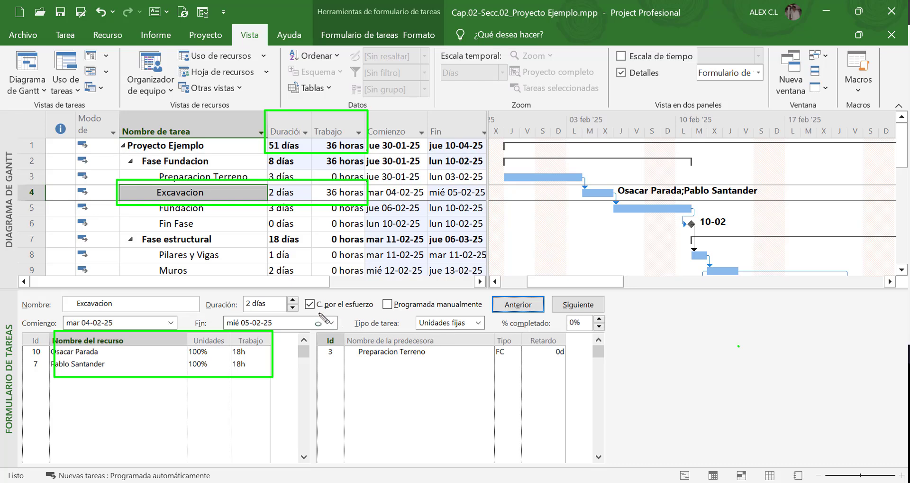
pyautogui.moveTo(301, 290)
pyautogui.mouseDown()
pyautogui.moveTo(294, 297)
pyautogui.moveTo(306, 284)
pyautogui.mouseUp()
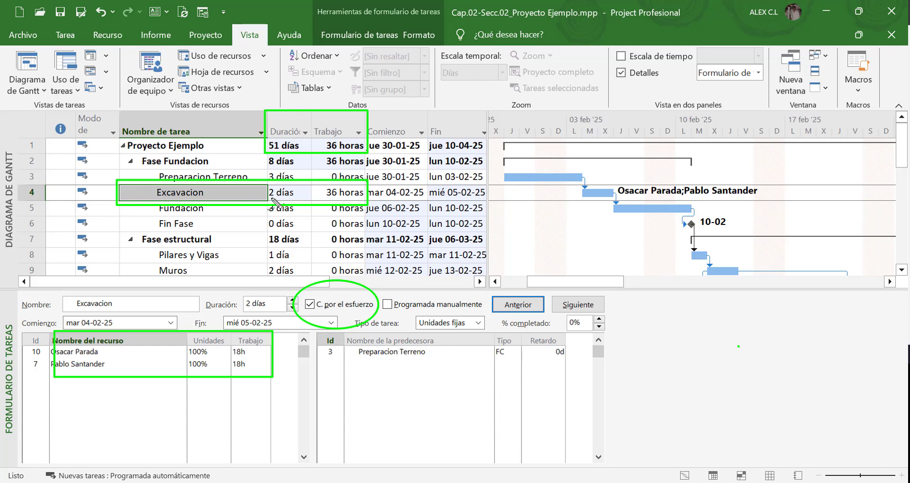
pyautogui.moveTo(317, 209); pyautogui.dragTo(257, 207)
pyautogui.moveTo(798, 226)
pyautogui.mouseDown()
pyautogui.moveTo(592, 228)
pyautogui.moveTo(615, 219)
pyautogui.moveTo(618, 245)
pyautogui.mouseUp()
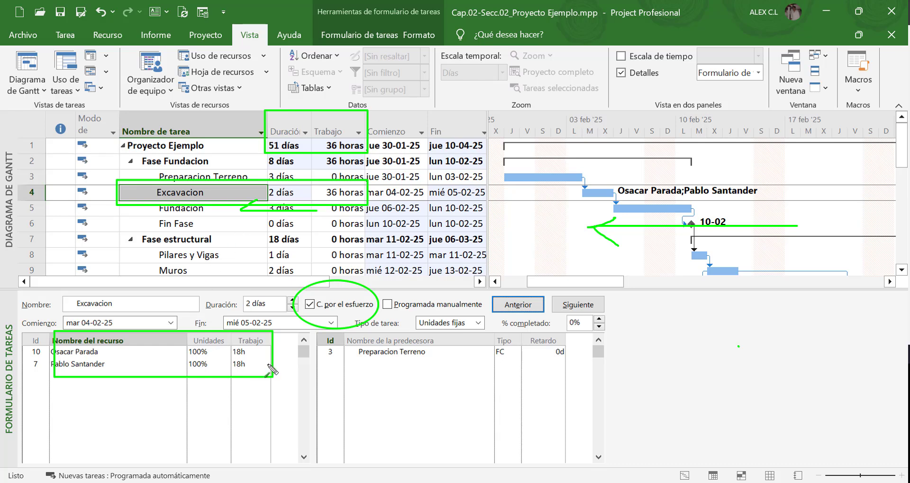
pyautogui.moveTo(332, 347); pyautogui.dragTo(263, 347)
pyautogui.moveTo(343, 368); pyautogui.dragTo(255, 367)
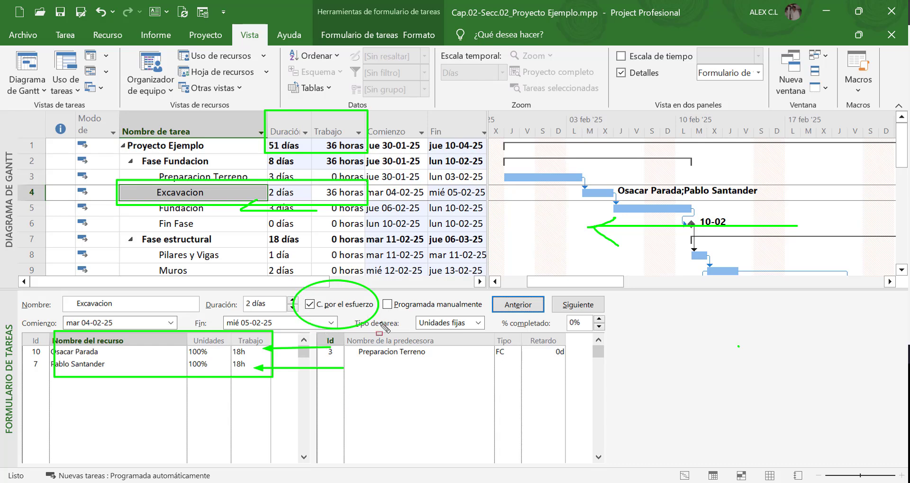
pyautogui.moveTo(341, 314)
pyautogui.mouseDown()
pyautogui.moveTo(508, 336)
pyautogui.moveTo(495, 335)
pyautogui.mouseUp()
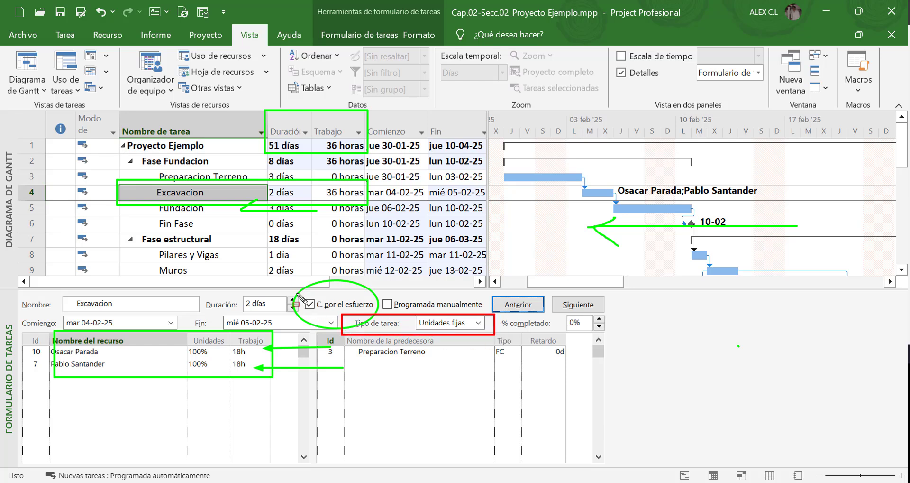
pyautogui.moveTo(298, 281)
pyautogui.mouseDown()
pyautogui.moveTo(332, 314)
pyautogui.moveTo(374, 315)
pyautogui.mouseUp()
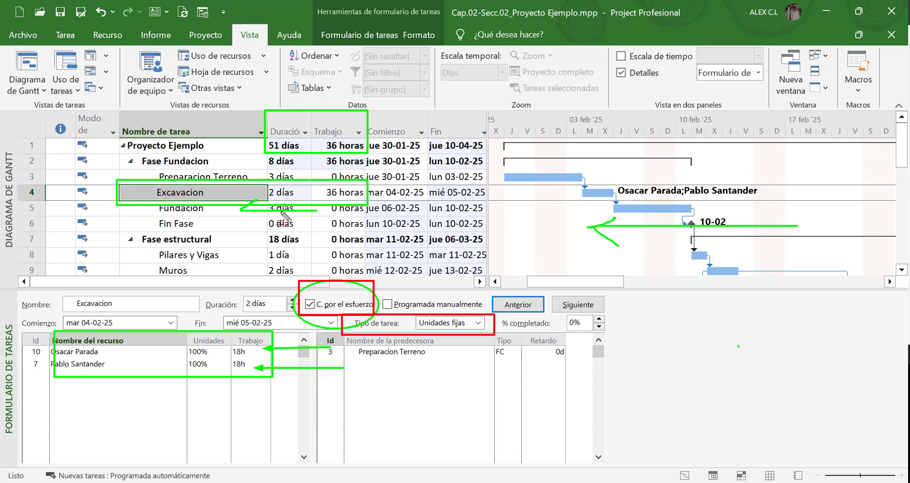
pyautogui.moveTo(283, 251); pyautogui.dragTo(283, 208)
pyautogui.moveTo(275, 348); pyautogui.dragTo(272, 352)
pyautogui.press('Escape')
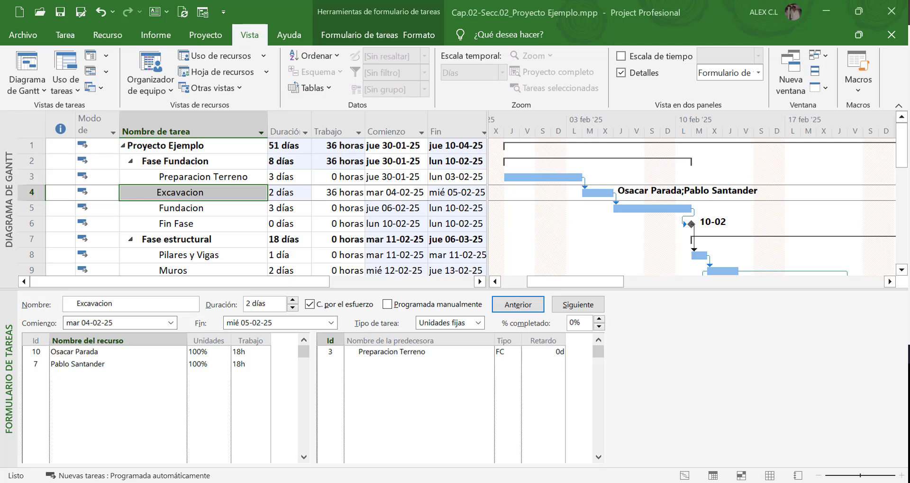
# Remove both resources from Excavacion in the task form, disable C. por el esfuerzo and apply the changes
pyautogui.moveTo(29, 356); pyautogui.dragTo(34, 365)
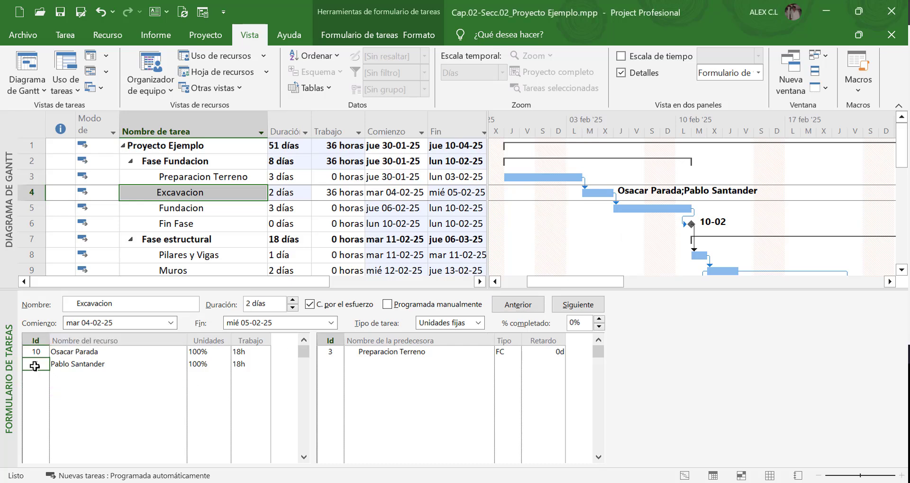
pyautogui.press('Delete')
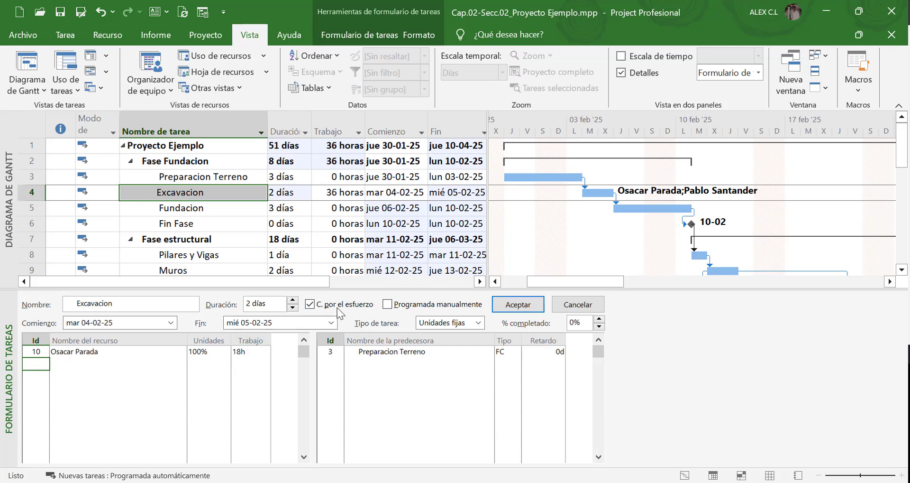
pyautogui.click(340, 311)
pyautogui.click(35, 351)
pyautogui.press('Delete')
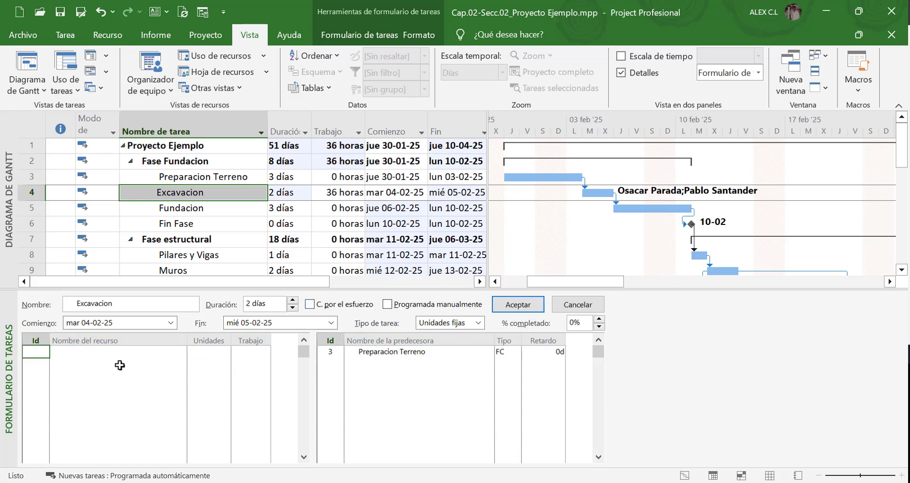
pyautogui.click(527, 307)
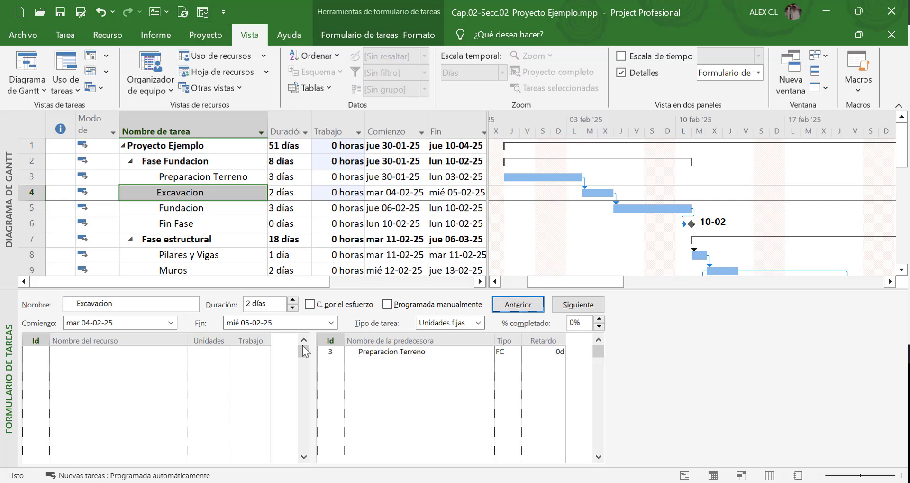
pyautogui.click(403, 363)
pyautogui.click(129, 375)
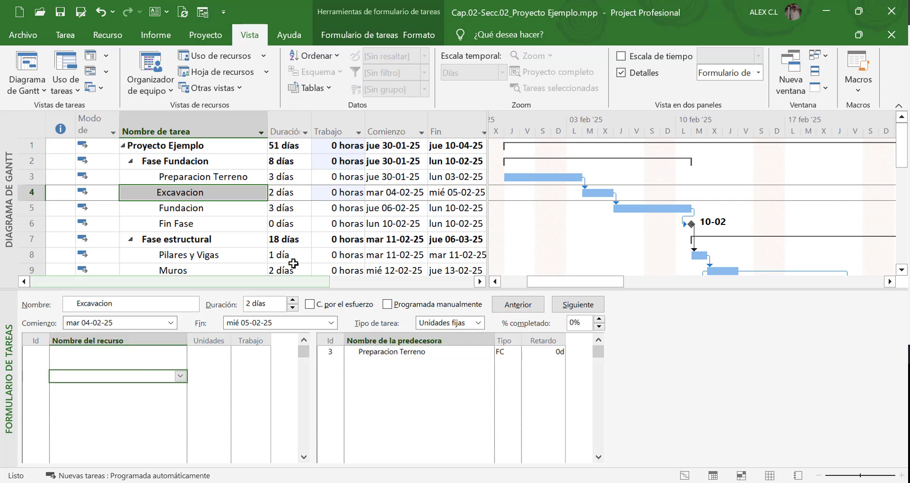
pyautogui.click(327, 225)
pyautogui.click(343, 188)
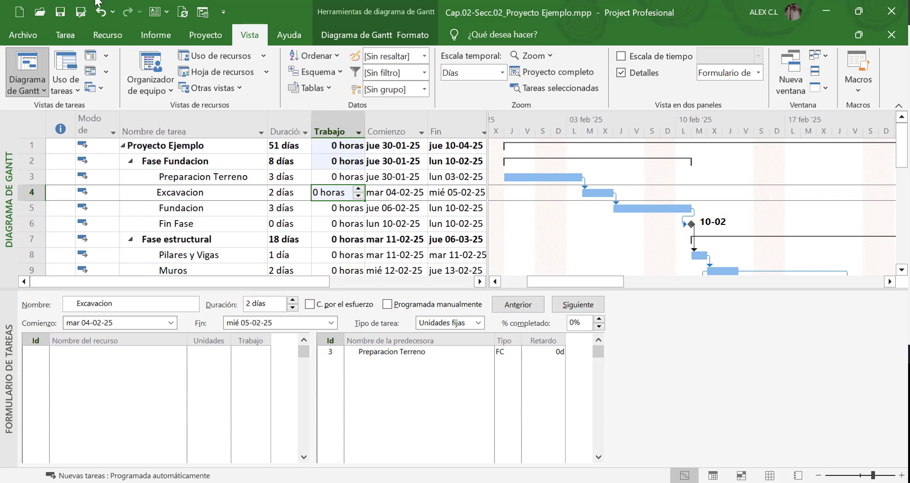
# Reload the Cap.02-Secc.02_Proyecto Ejemplo.mpp project, discarding its unsaved changes, and show Excavacion's details in the task form
pyautogui.click(182, 12)
pyautogui.click(462, 289)
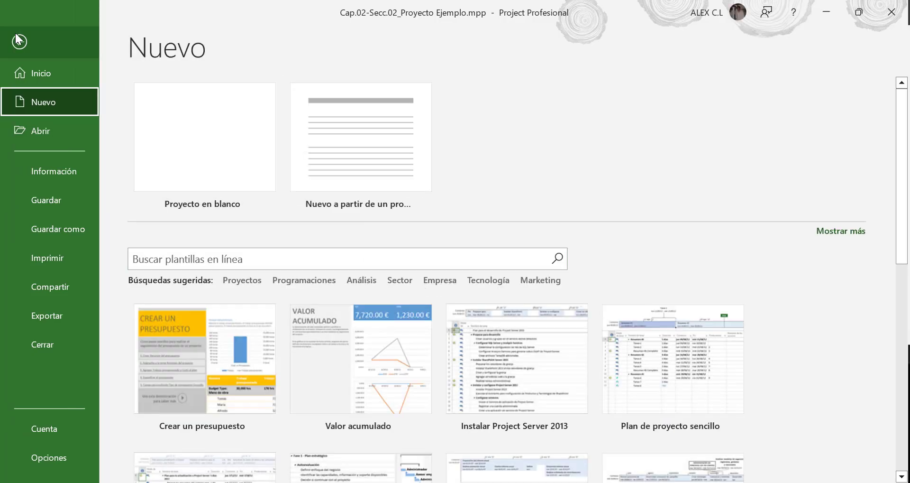
pyautogui.click(16, 30)
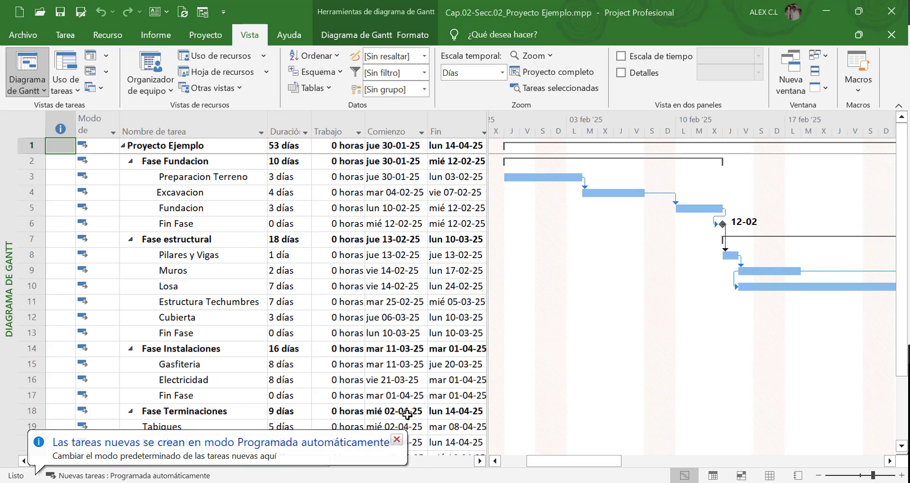
pyautogui.click(621, 73)
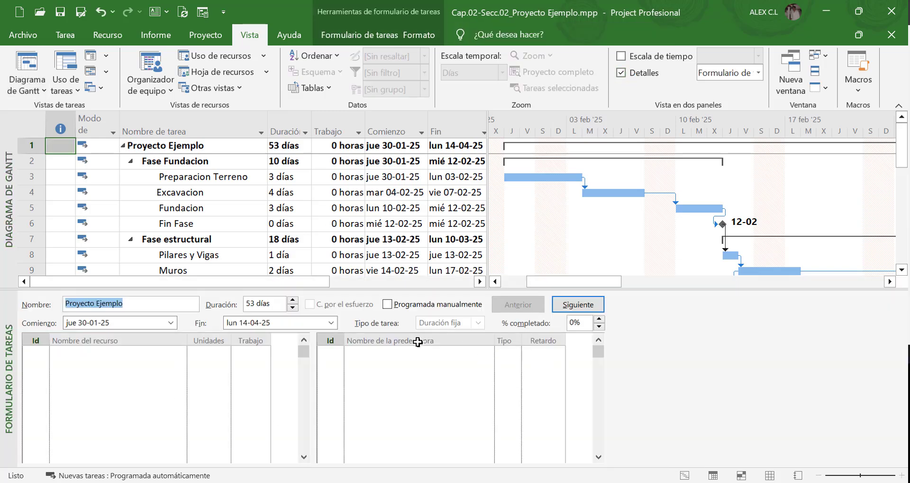
pyautogui.click(169, 196)
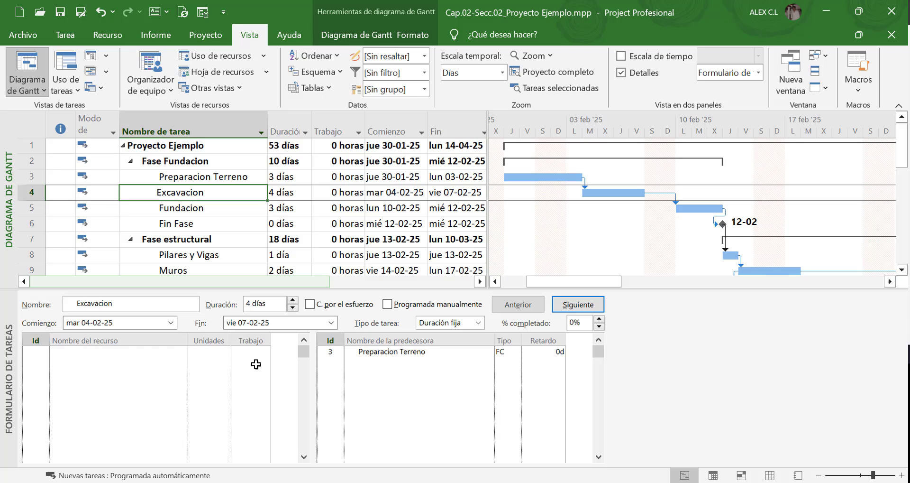
# Assign the worker listed two entries above Pc as Excavacion's first resource and apply the change
pyautogui.click(93, 360)
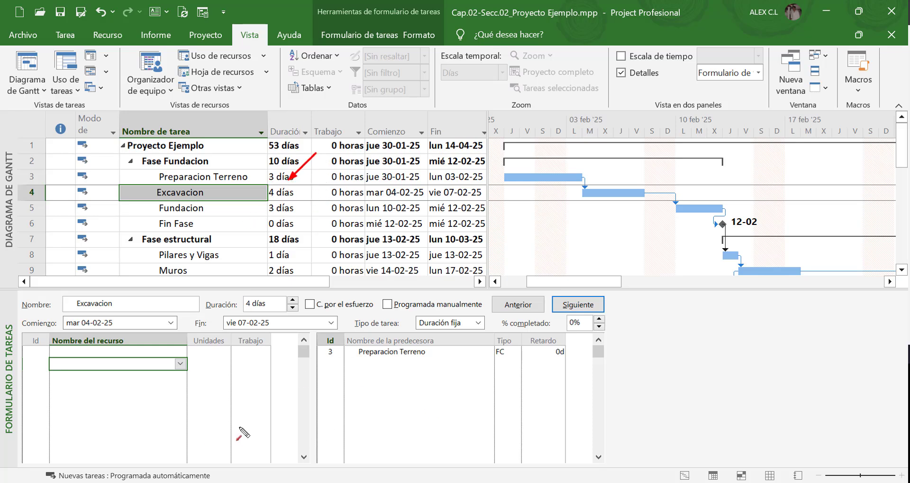
pyautogui.click(124, 351)
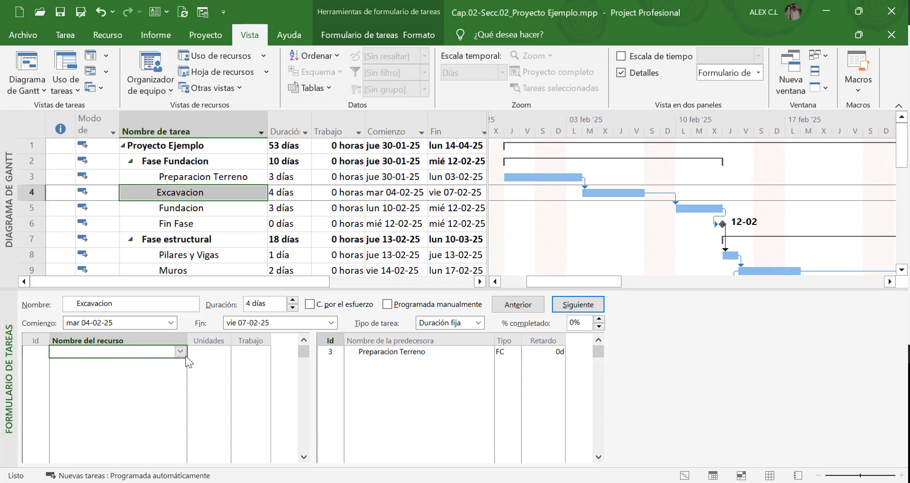
pyautogui.click(180, 352)
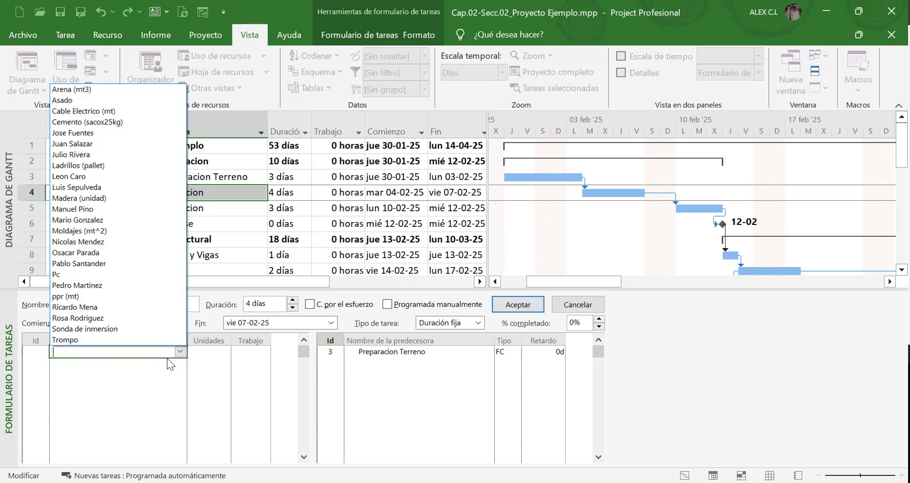
pyautogui.click(137, 256)
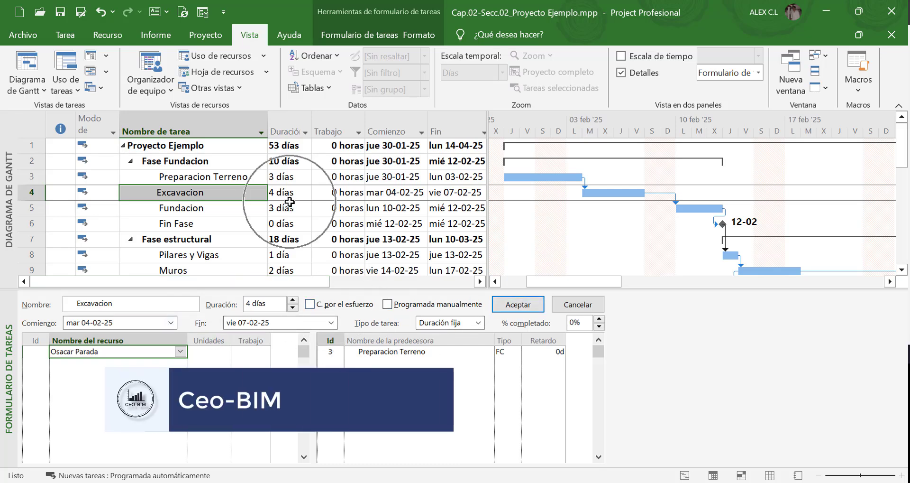
pyautogui.click(508, 302)
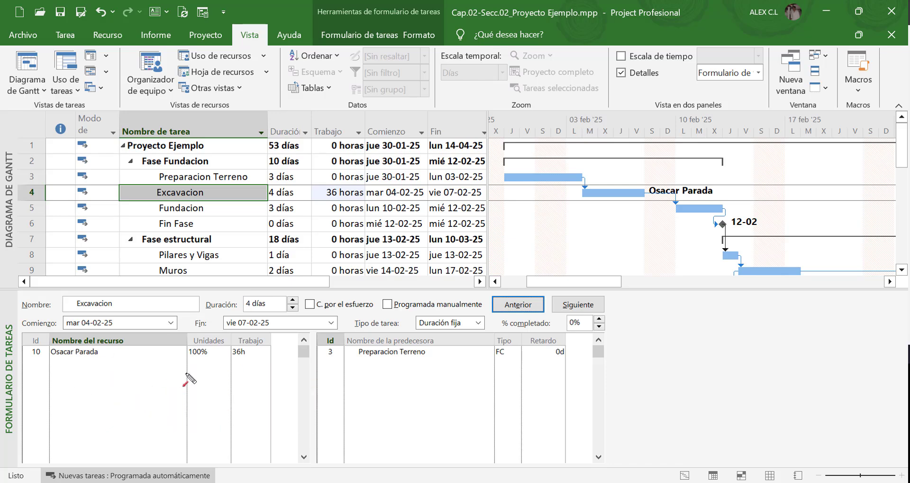
pyautogui.moveTo(22, 343); pyautogui.dragTo(256, 362)
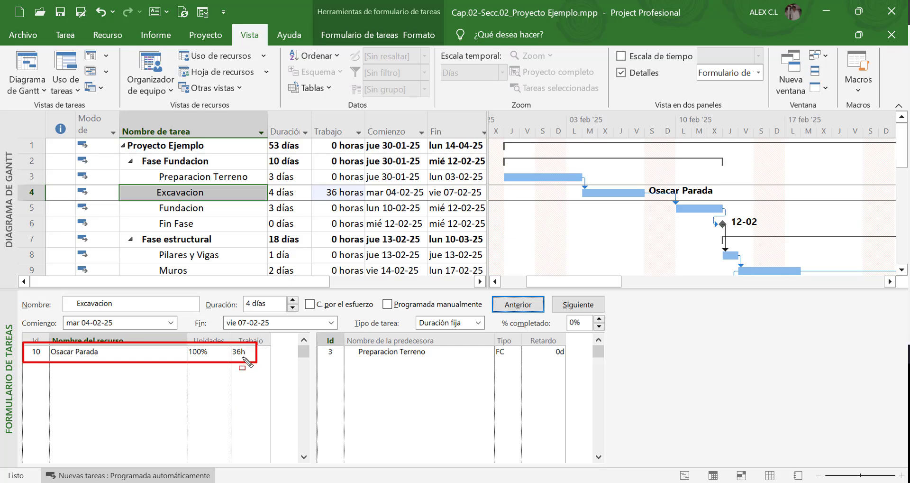
pyautogui.moveTo(259, 186); pyautogui.dragTo(361, 204)
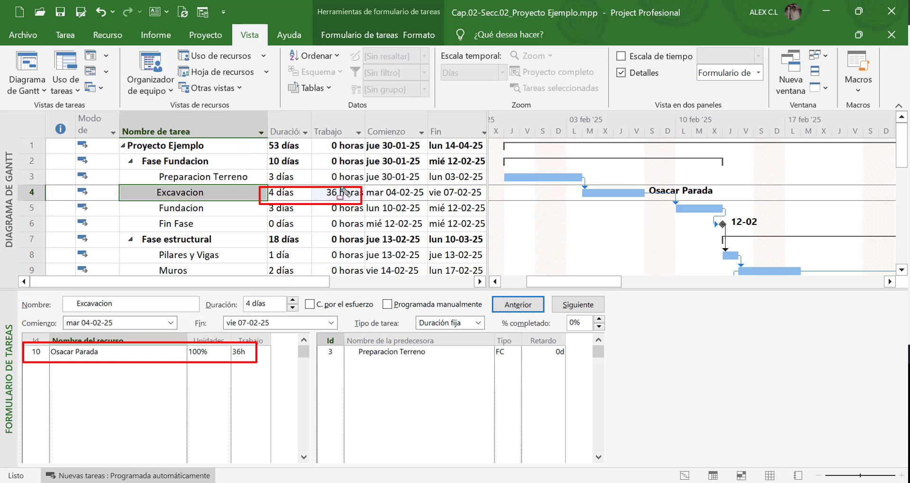
pyautogui.press('Escape')
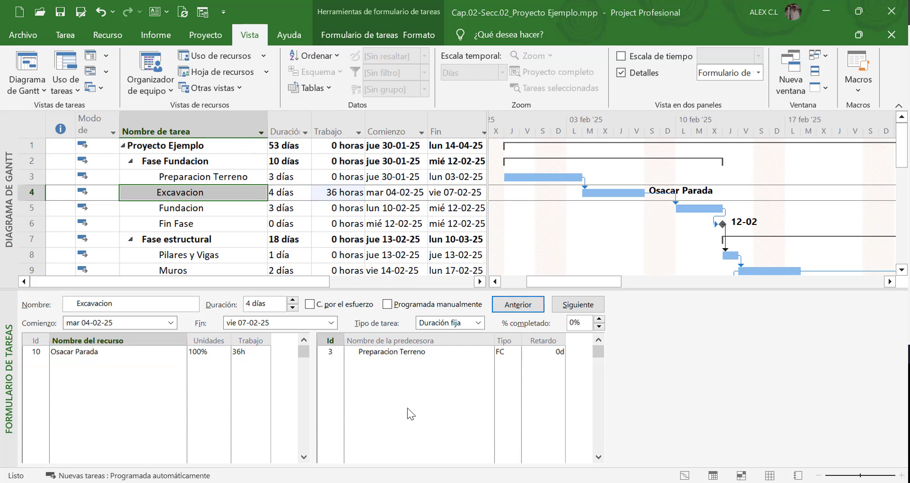
# Add the worker listed directly above Pc as Excavacion's second resource, apply it, and step to the previous task and back to refresh the totals
pyautogui.click(518, 304)
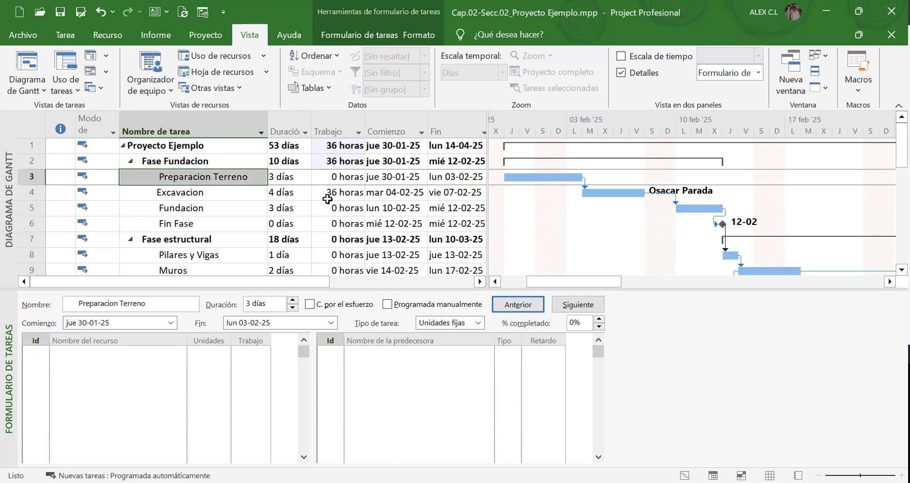
pyautogui.click(560, 304)
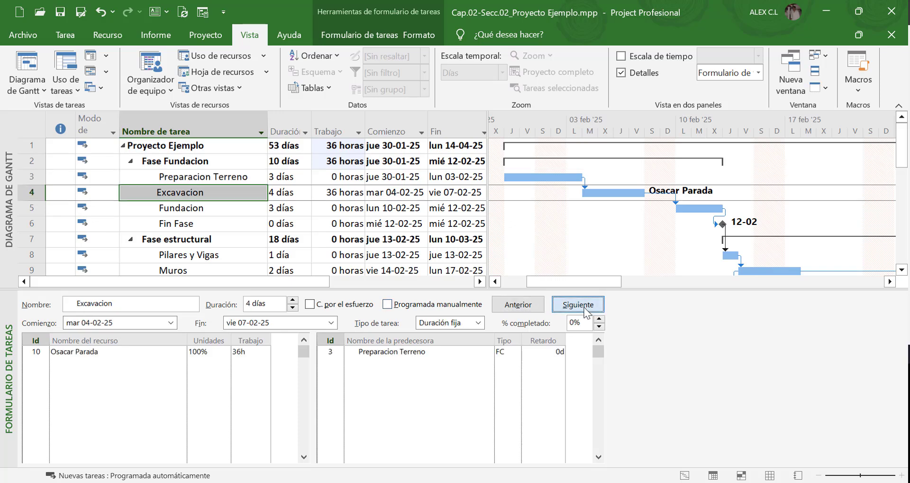
pyautogui.click(111, 364)
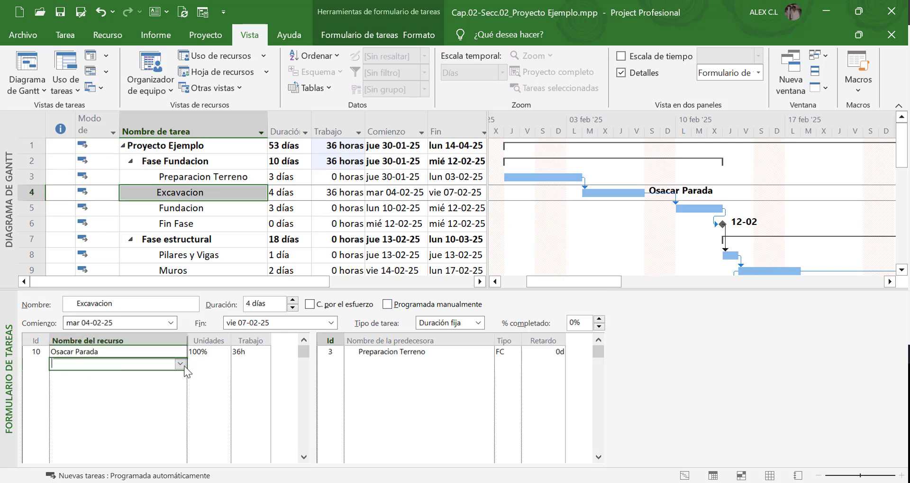
pyautogui.click(181, 364)
pyautogui.click(113, 275)
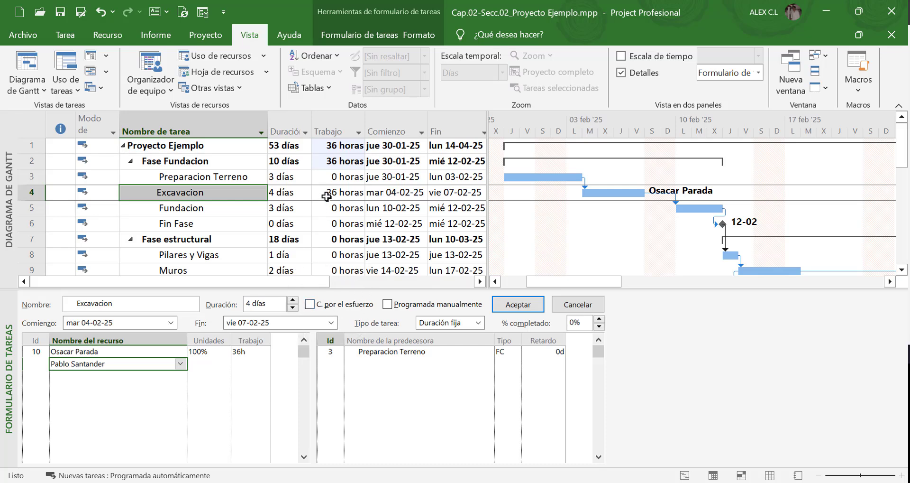
pyautogui.click(510, 309)
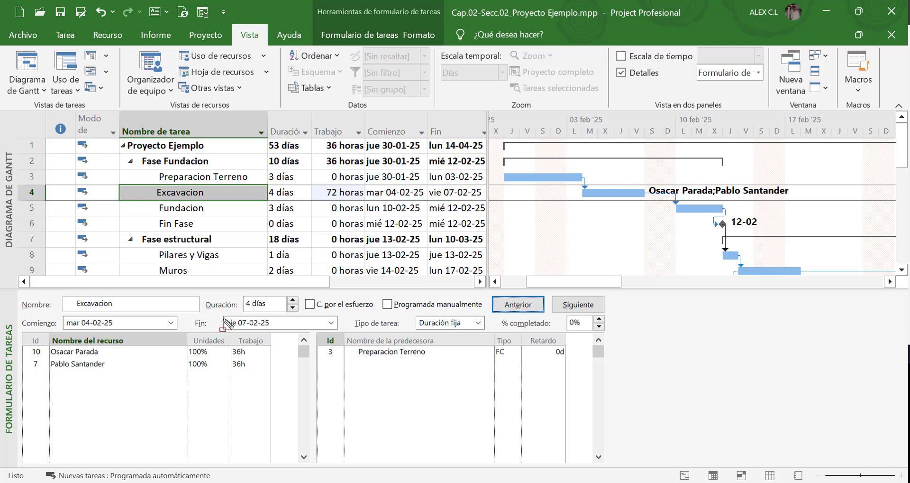
pyautogui.click(508, 307)
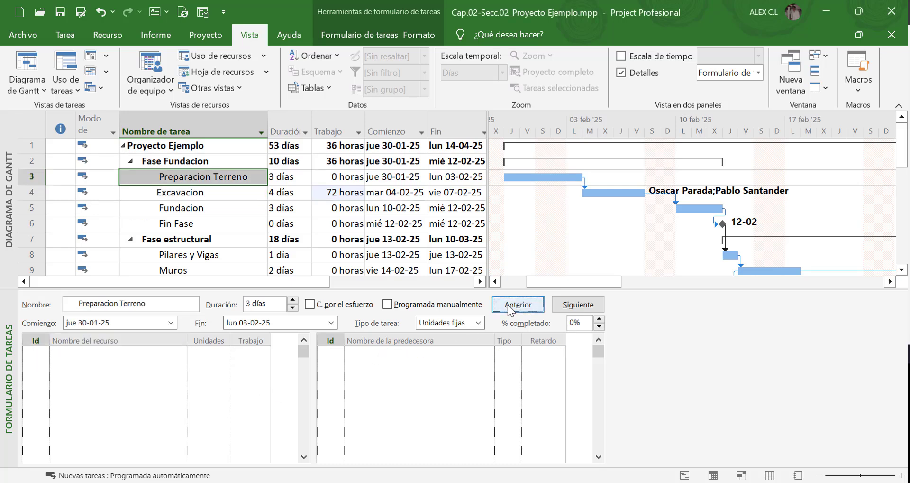
pyautogui.click(578, 304)
# Remove Excavacion's second resource, apply the change, and return to Excavacion after visiting the previous task
pyautogui.click(205, 15)
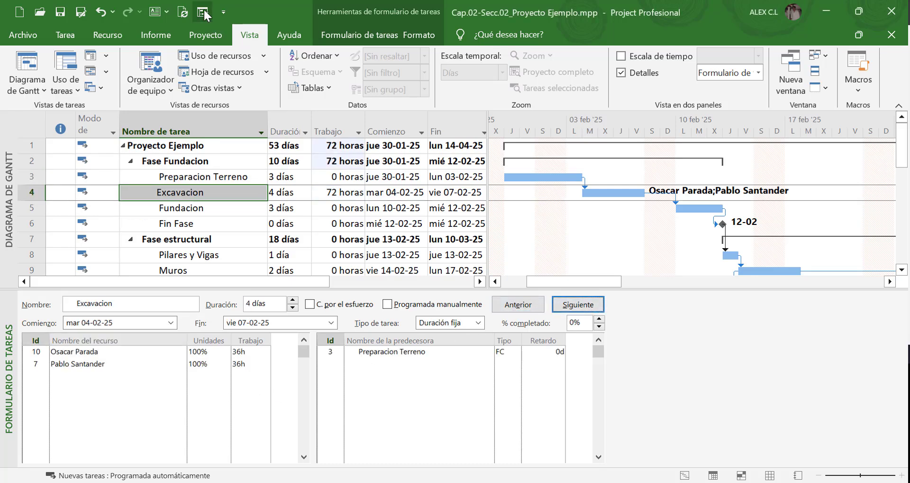
pyautogui.click(35, 363)
pyautogui.press('Delete')
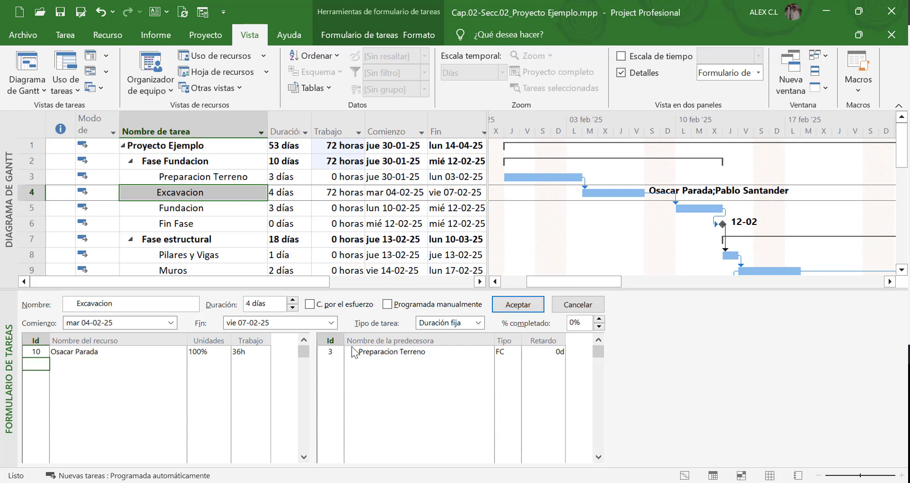
pyautogui.click(518, 304)
pyautogui.click(518, 304)
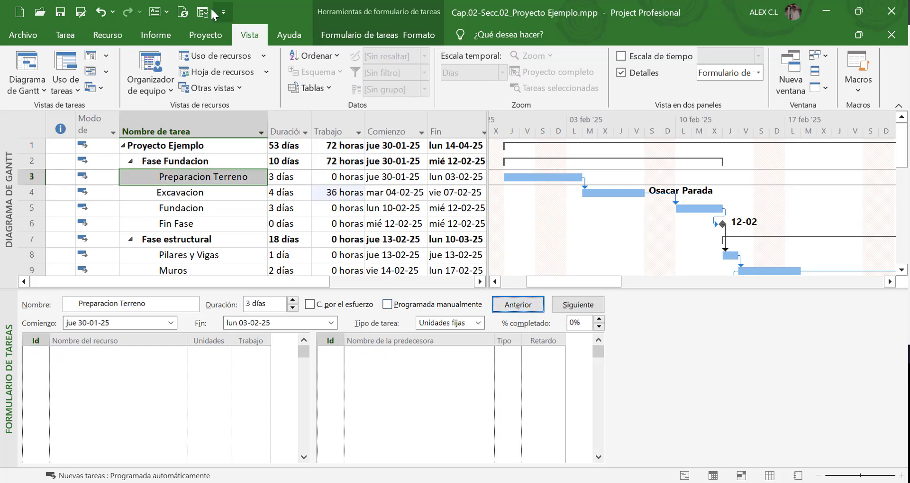
pyautogui.click(575, 307)
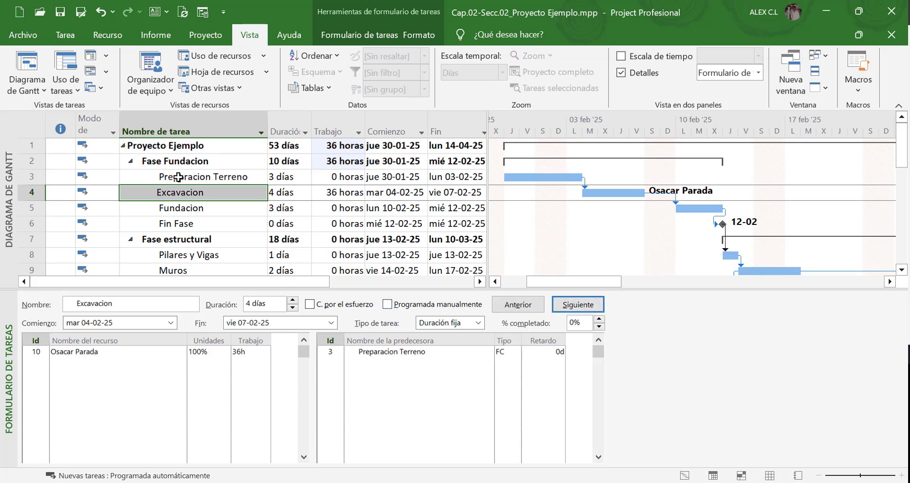
# Enter the worker listed directly above Pc as Excavacion's second resource again and enable C. por el esfuerzo
pyautogui.click(178, 364)
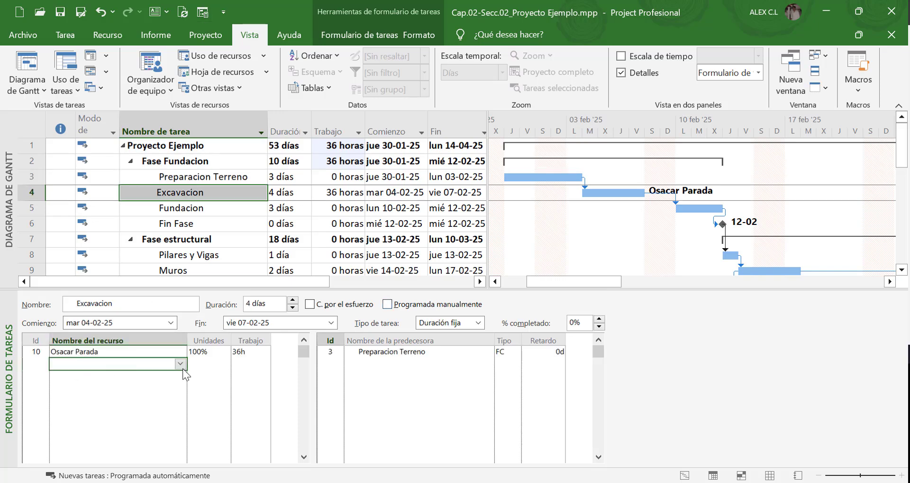
pyautogui.click(180, 363)
pyautogui.click(112, 276)
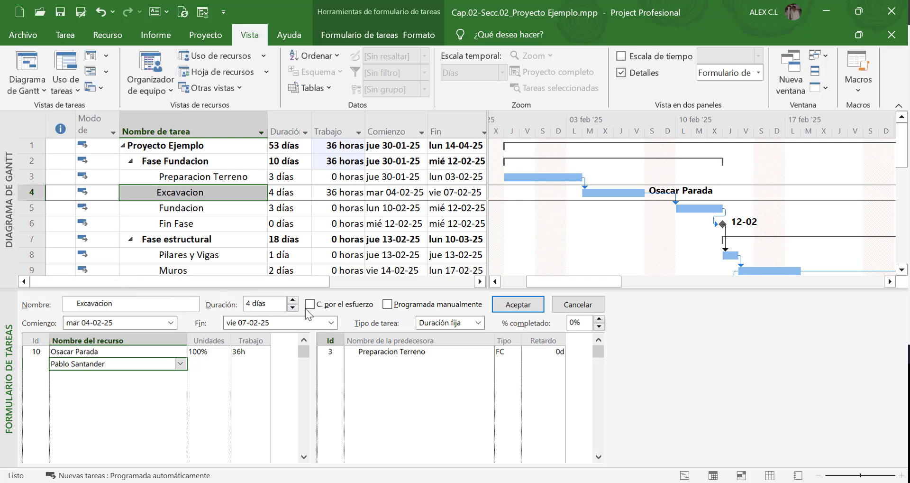
pyautogui.click(310, 304)
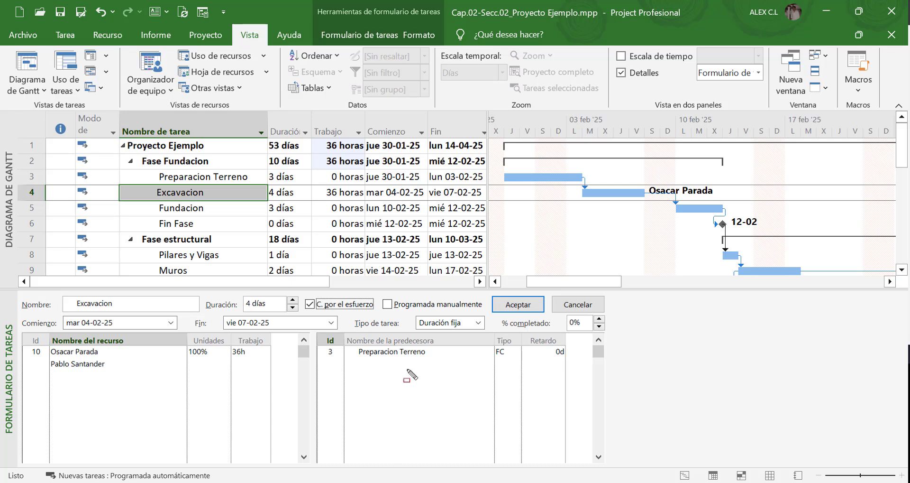
pyautogui.moveTo(269, 106)
pyautogui.mouseDown()
pyautogui.moveTo(279, 154)
pyautogui.moveTo(373, 153)
pyautogui.mouseUp()
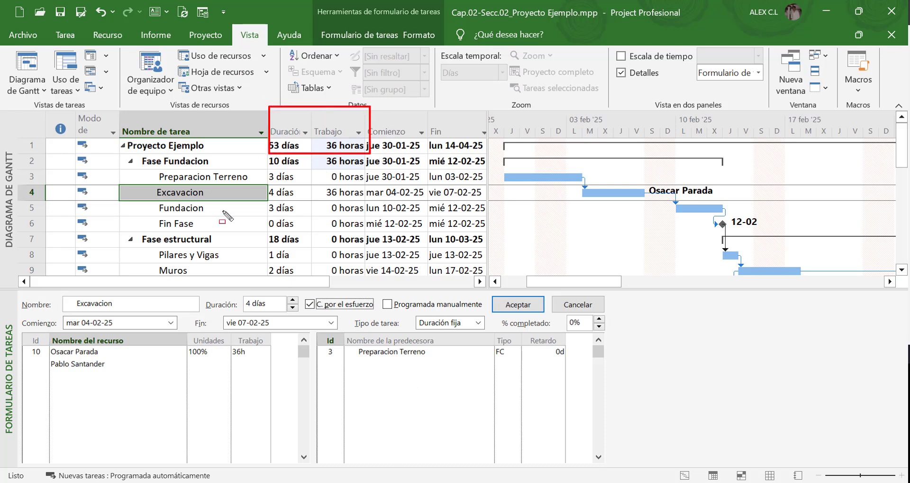
pyautogui.moveTo(117, 182)
pyautogui.mouseDown()
pyautogui.moveTo(246, 206)
pyautogui.moveTo(371, 204)
pyautogui.mouseUp()
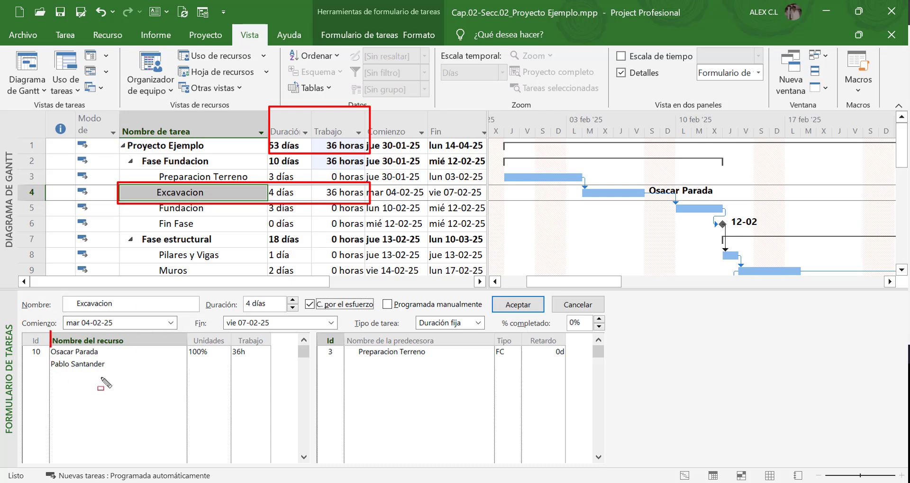
# Apply the second resource assignment to Excavacion with fixed duration and effort-driven scheduling enabled
pyautogui.moveTo(51, 333); pyautogui.dragTo(271, 373)
pyautogui.moveTo(307, 297)
pyautogui.mouseDown()
pyautogui.moveTo(365, 321)
pyautogui.moveTo(373, 312)
pyautogui.mouseUp()
pyautogui.press('Escape')
pyautogui.click(526, 308)
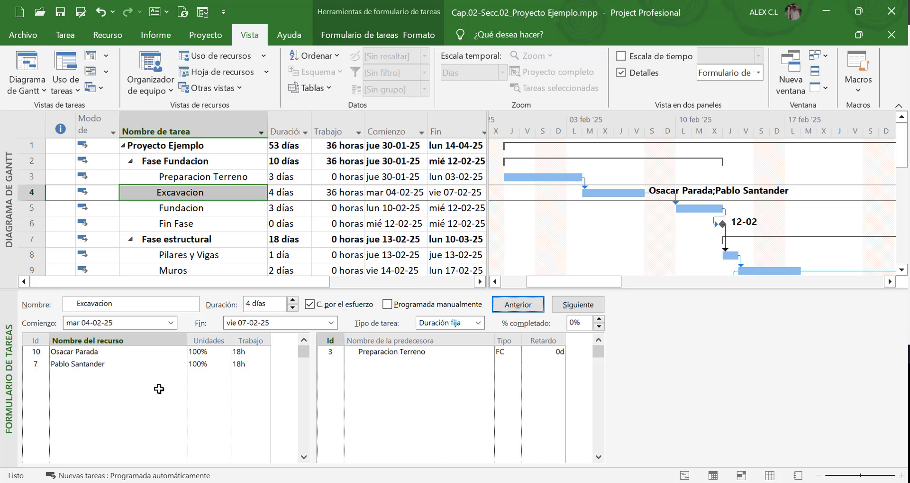
# Remove both of Excavacion's resources, disable C. por el esfuerzo, apply the change, and return to Excavacion after visiting the previous task
pyautogui.click(75, 375)
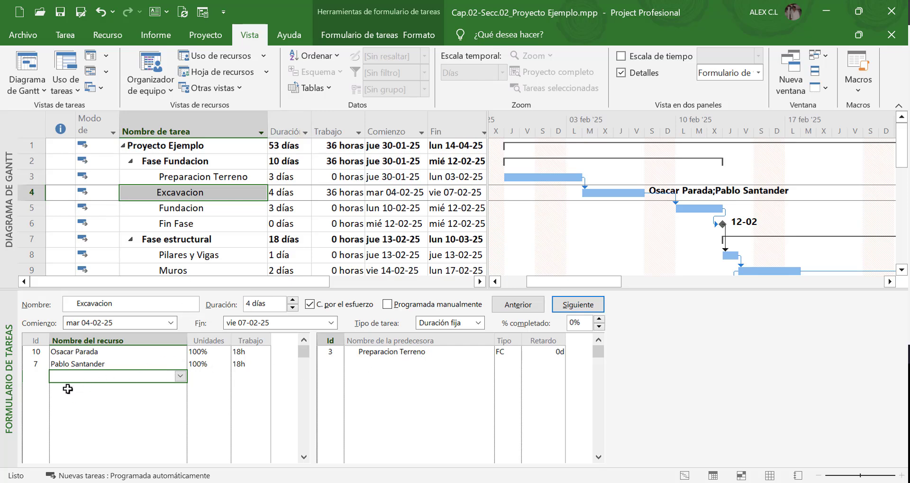
pyautogui.click(27, 365)
pyautogui.press('Delete')
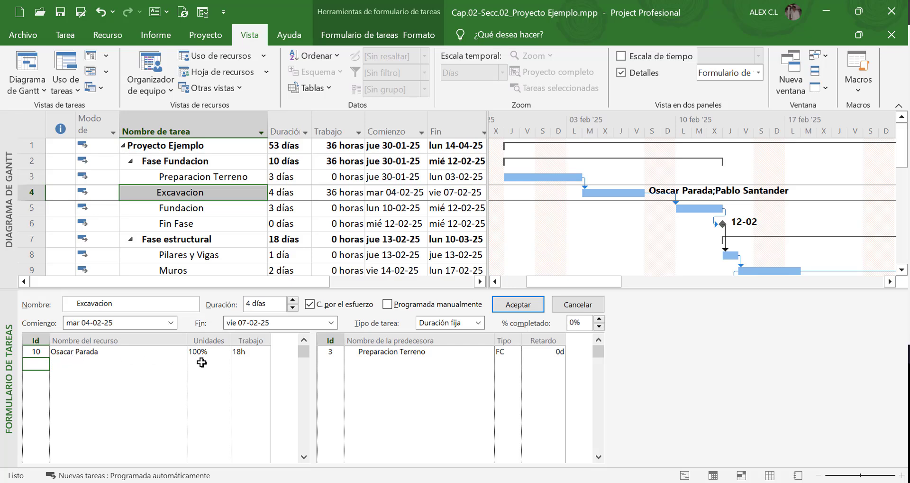
pyautogui.click(337, 305)
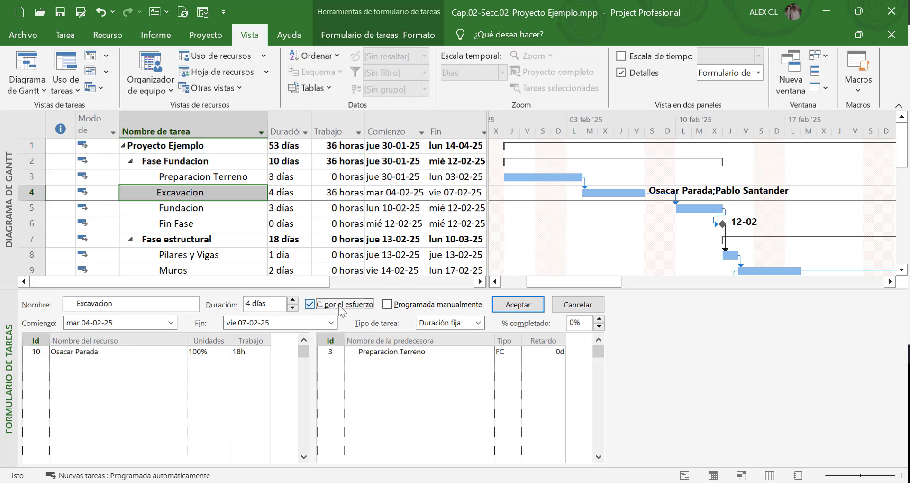
pyautogui.click(54, 355)
pyautogui.press('Delete')
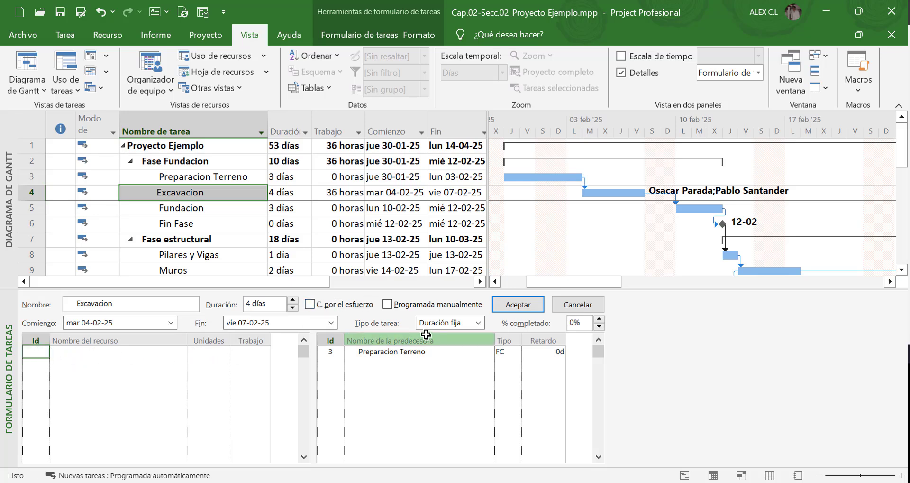
pyautogui.click(524, 308)
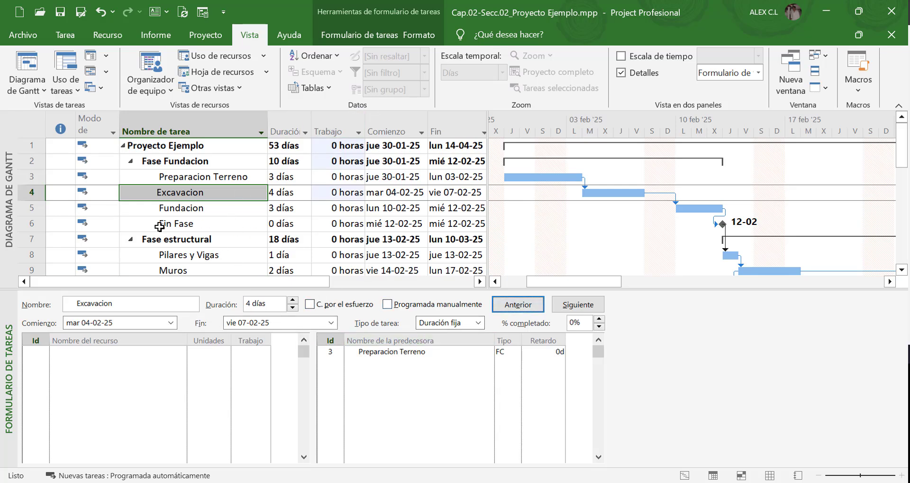
pyautogui.click(514, 308)
pyautogui.click(590, 304)
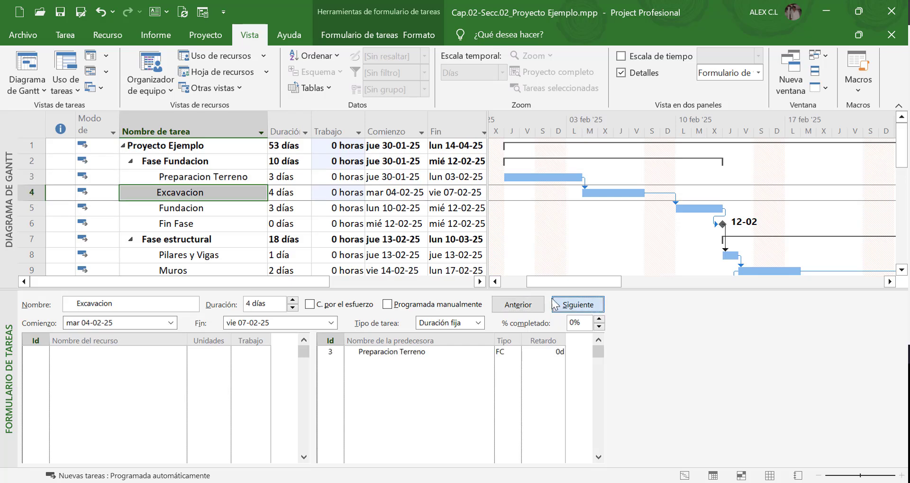
# Set Excavacion's task type to Trabajo fijo
pyautogui.click(474, 323)
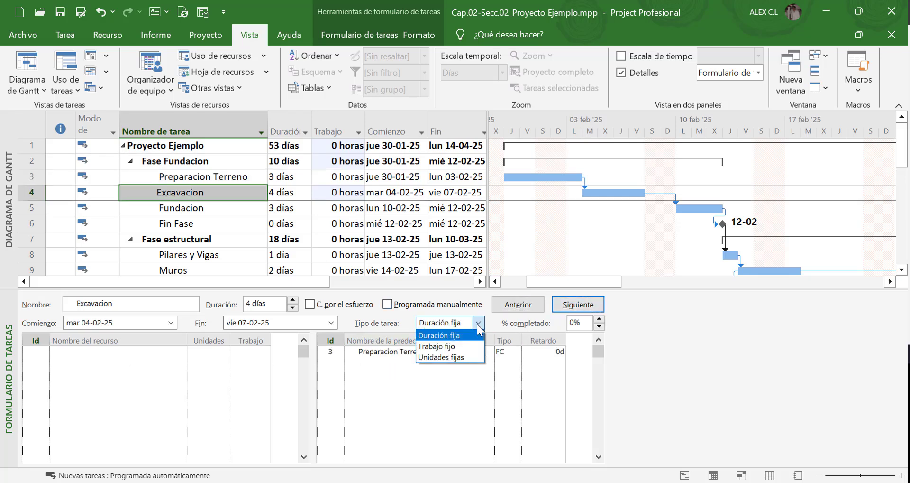
pyautogui.click(468, 346)
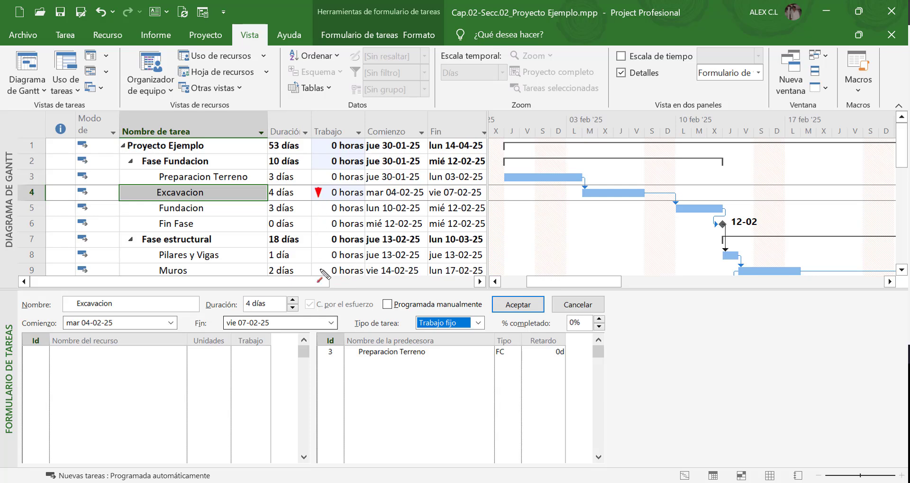
pyautogui.moveTo(318, 197); pyautogui.dragTo(317, 289)
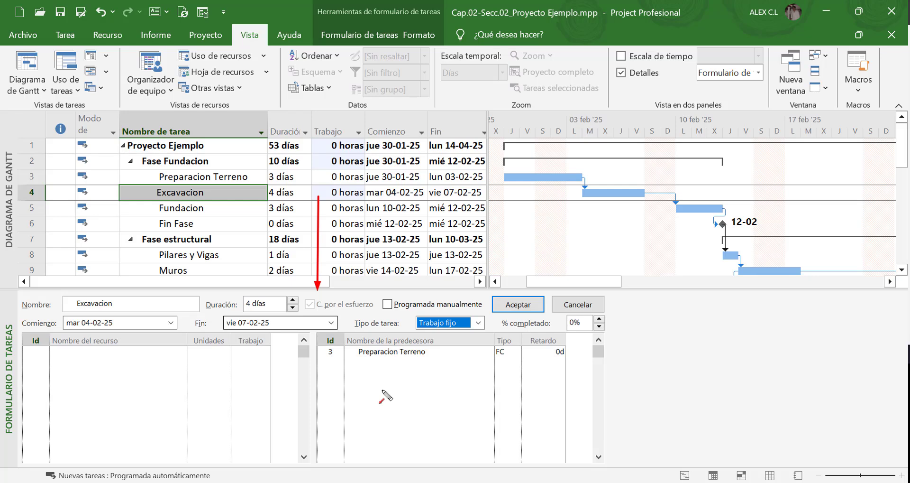
pyautogui.press('Escape')
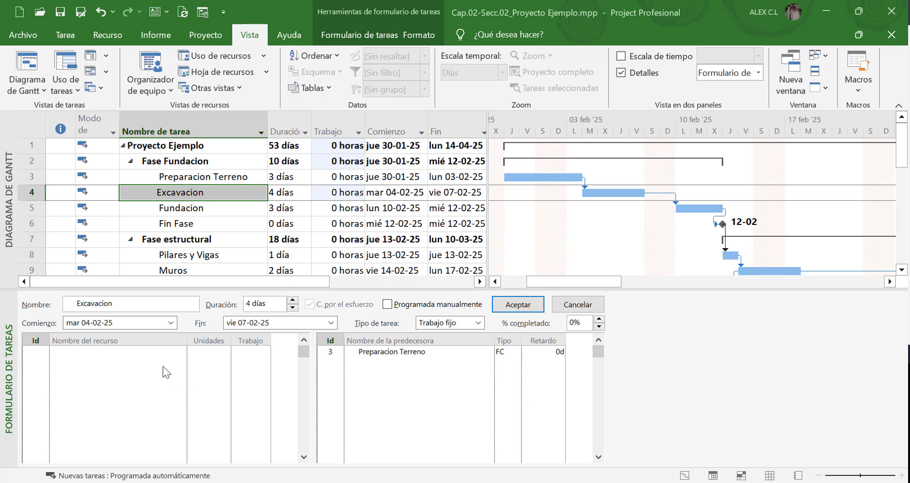
# Assign the worker listed two entries above Pc as Excavacion's first resource, apply it, and refresh the project's work totals
pyautogui.click(179, 366)
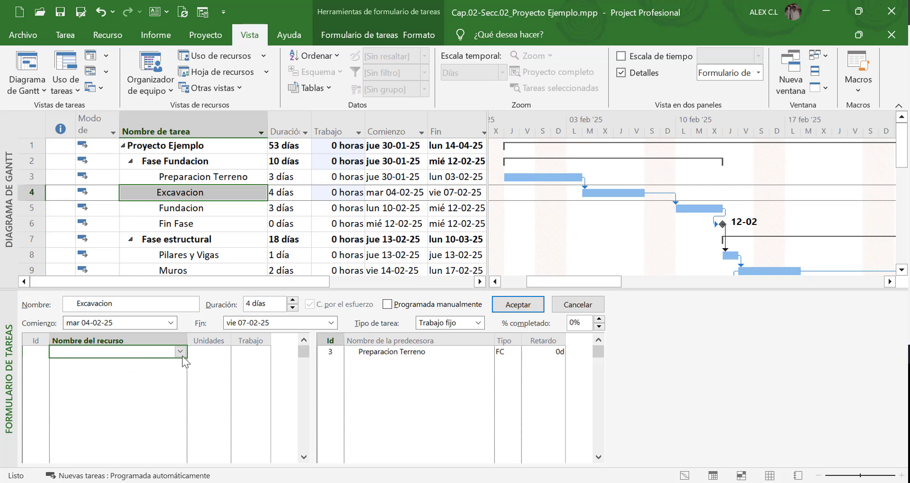
pyautogui.click(181, 352)
pyautogui.click(110, 256)
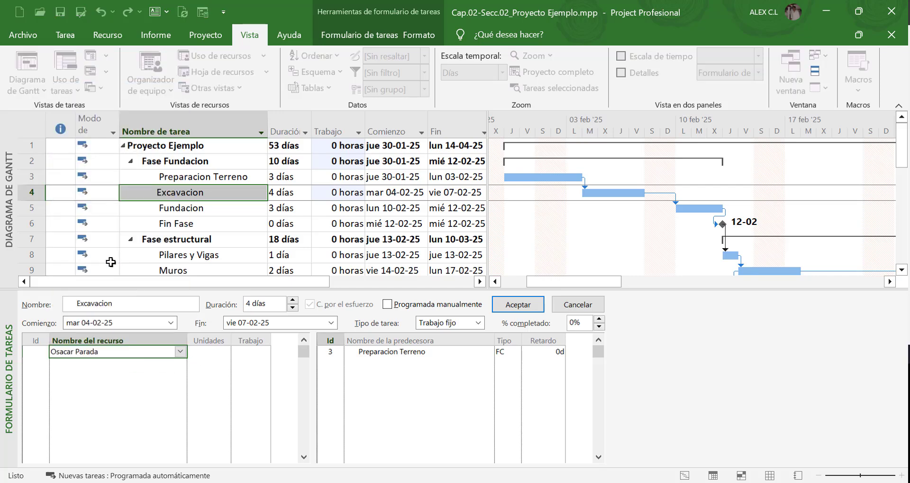
pyautogui.click(511, 310)
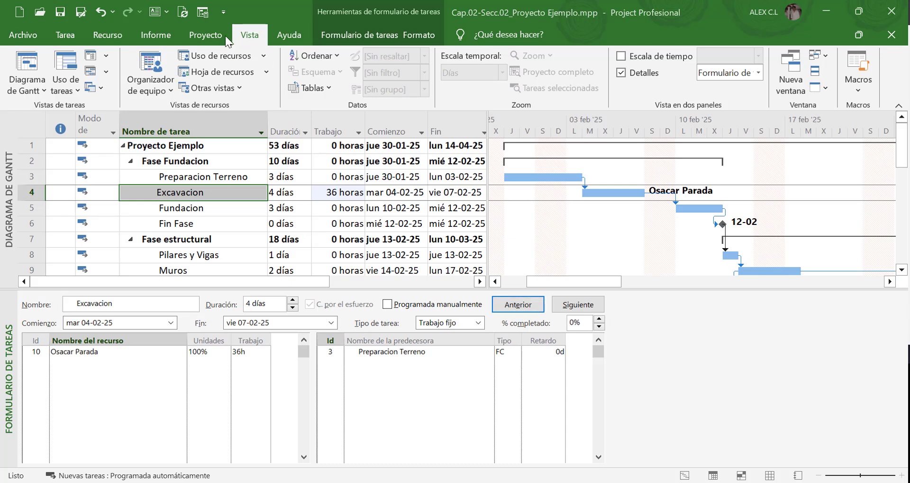
pyautogui.click(201, 12)
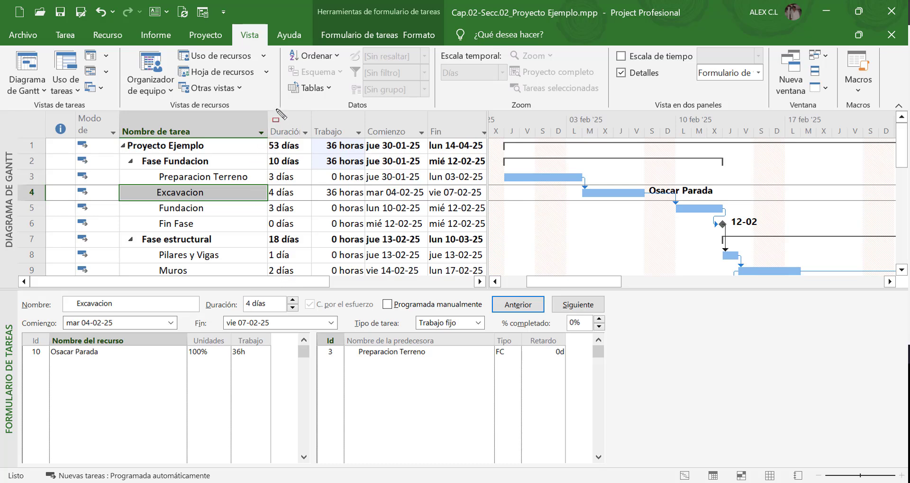
pyautogui.moveTo(261, 104)
pyautogui.mouseDown()
pyautogui.moveTo(280, 150)
pyautogui.moveTo(364, 153)
pyautogui.mouseUp()
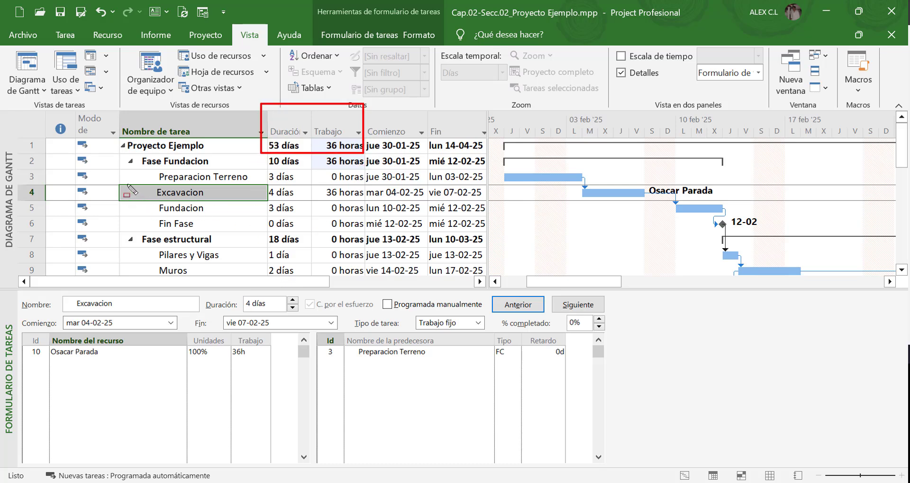
pyautogui.moveTo(116, 179); pyautogui.dragTo(363, 199)
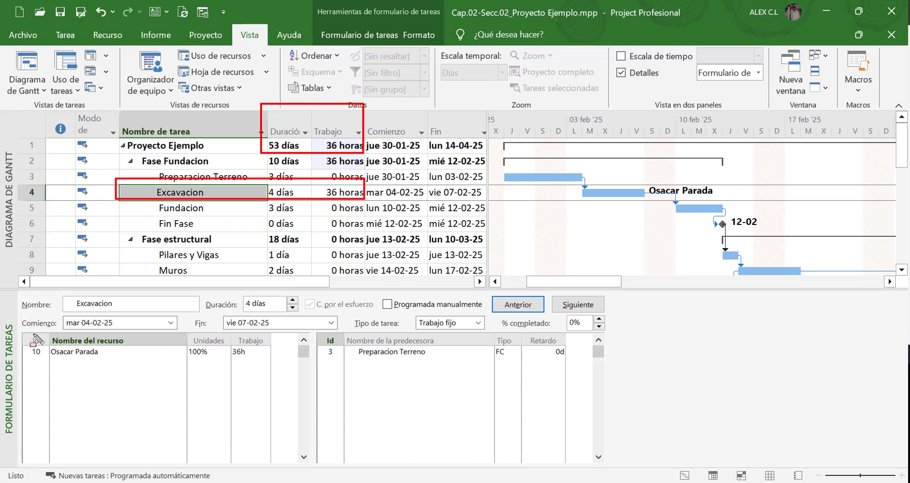
pyautogui.moveTo(50, 331); pyautogui.dragTo(271, 363)
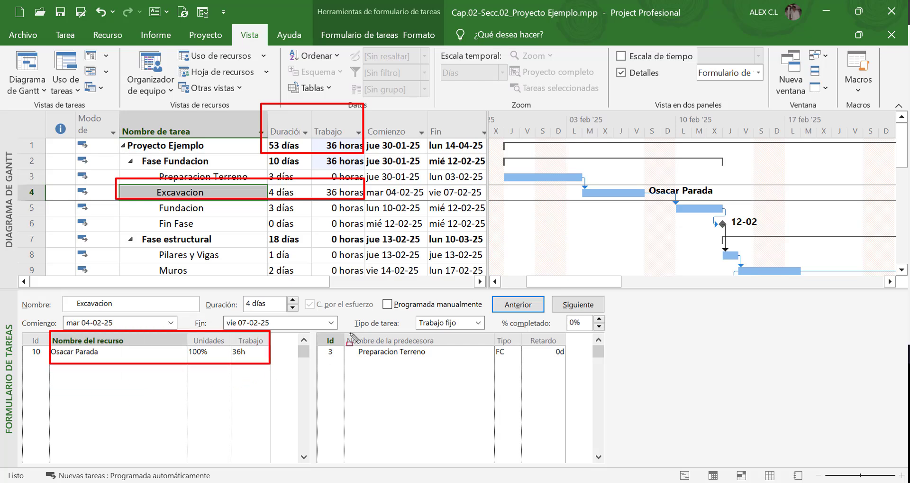
pyautogui.moveTo(302, 290); pyautogui.dragTo(358, 313)
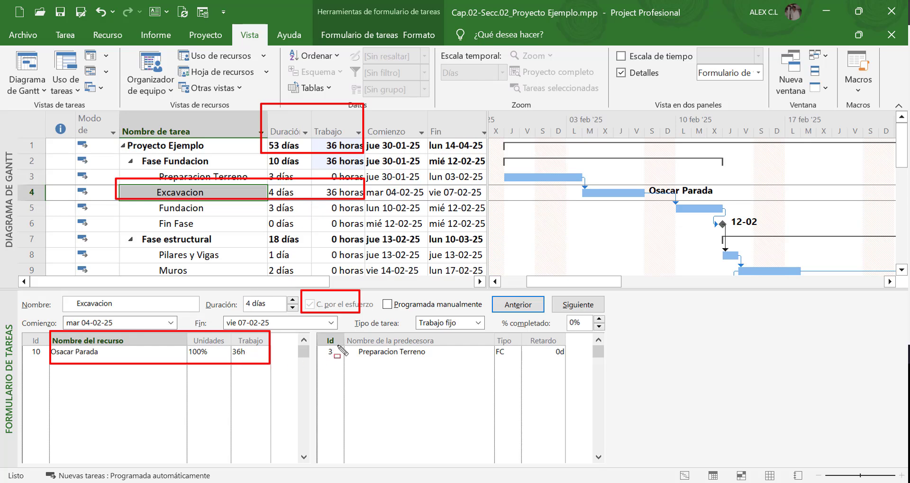
pyautogui.press('Escape')
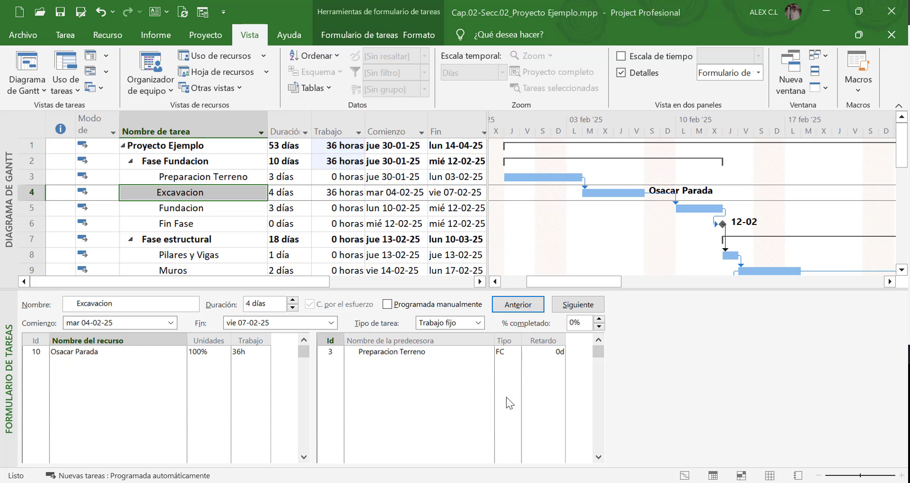
pyautogui.click(506, 397)
# Add the worker listed directly above Pc as Excavacion's second resource under Trabajo fijo and apply the change
pyautogui.click(521, 305)
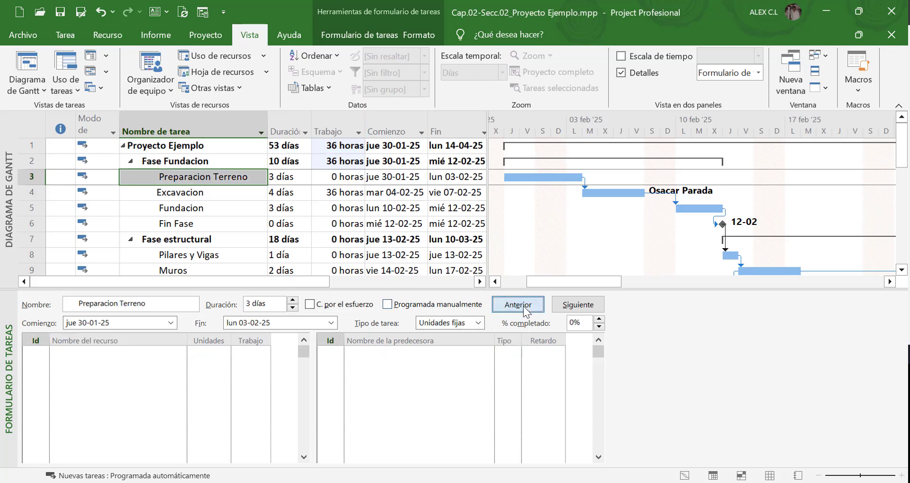
pyautogui.click(580, 305)
pyautogui.click(104, 363)
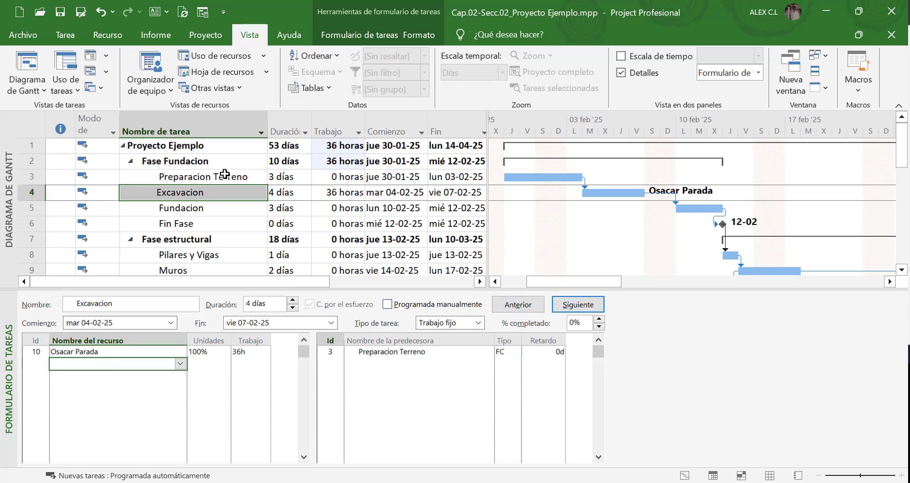
pyautogui.click(180, 363)
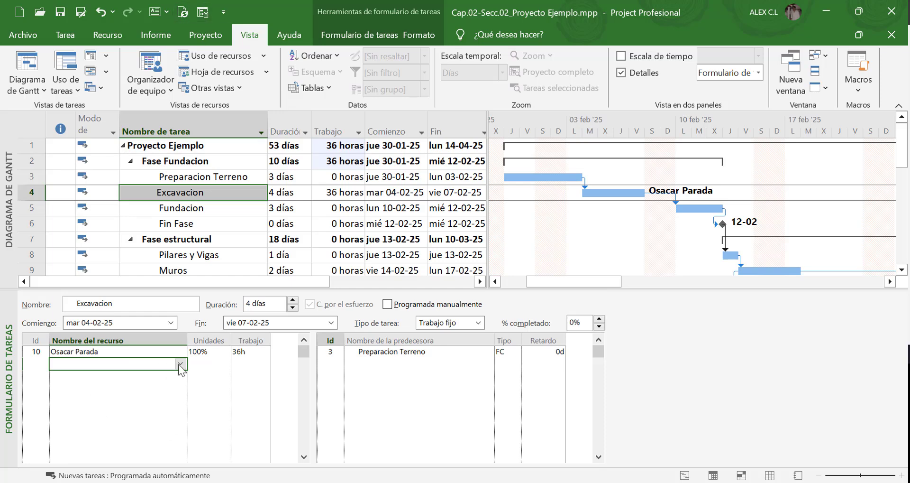
pyautogui.click(119, 264)
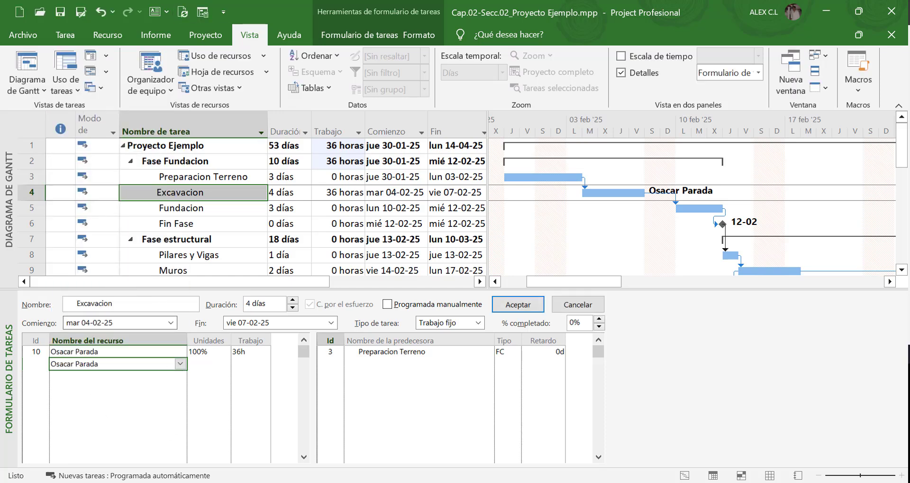
pyautogui.click(179, 363)
pyautogui.click(122, 275)
pyautogui.click(512, 304)
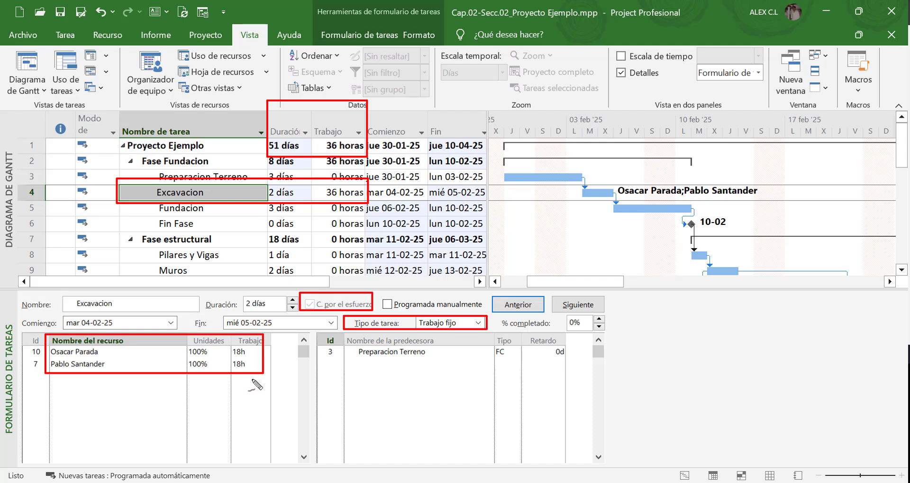
pyautogui.press('Escape')
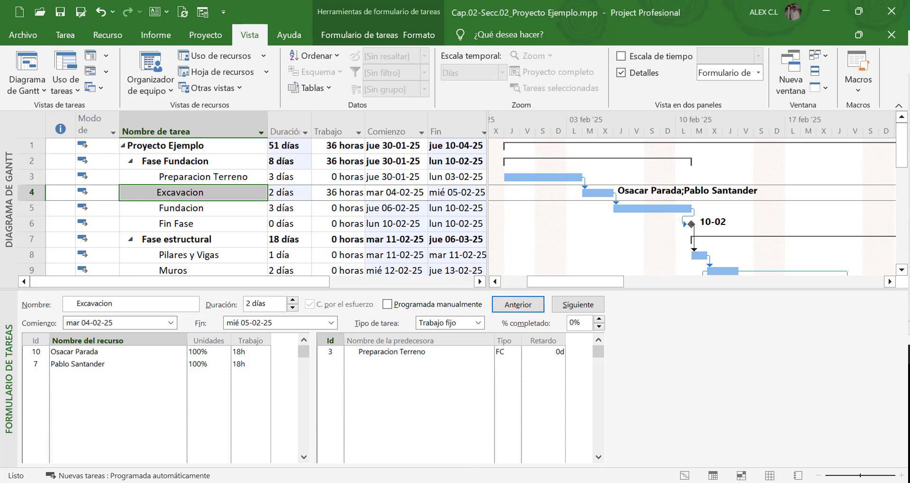
# Switch to the Tipos de Tareas_MsProject.xlsx workbook in Excel and examine the Unidades Fijas row without effort-driven scheduling
pyautogui.moveTo(909, 140); pyautogui.dragTo(314, 2)
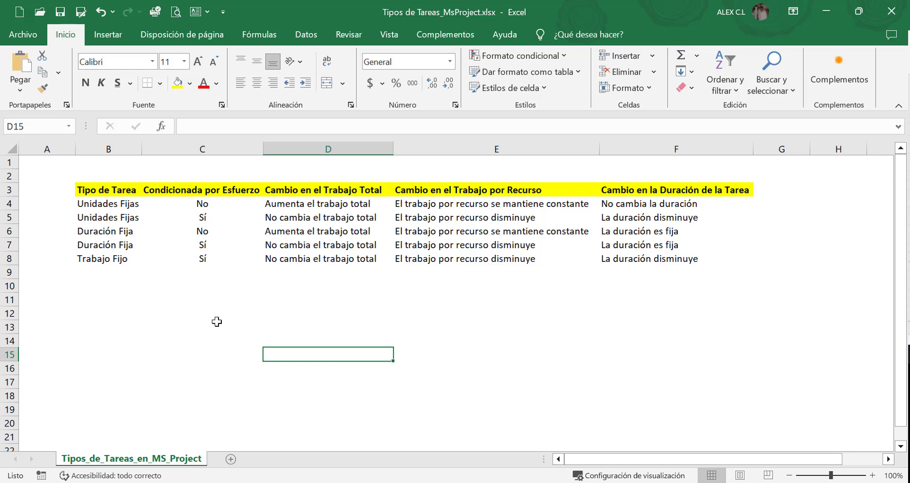
pyautogui.click(88, 205)
pyautogui.click(9, 203)
pyautogui.click(124, 275)
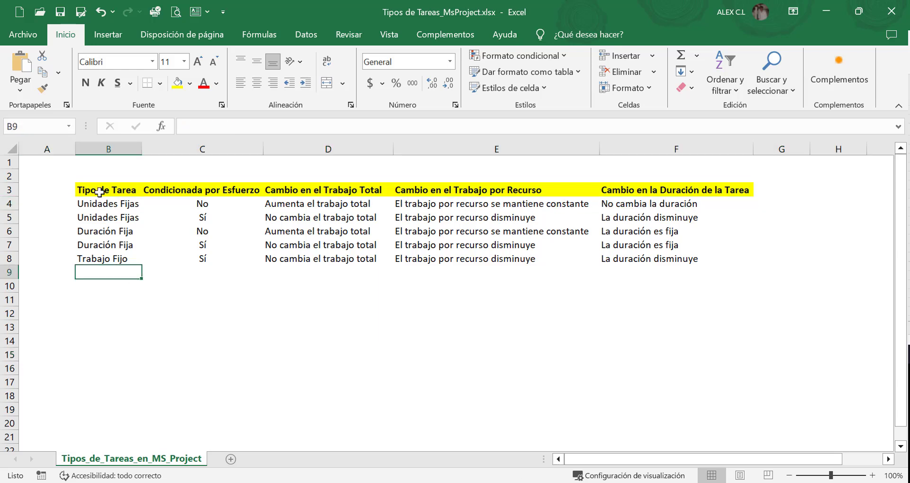
pyautogui.moveTo(95, 203); pyautogui.dragTo(180, 204)
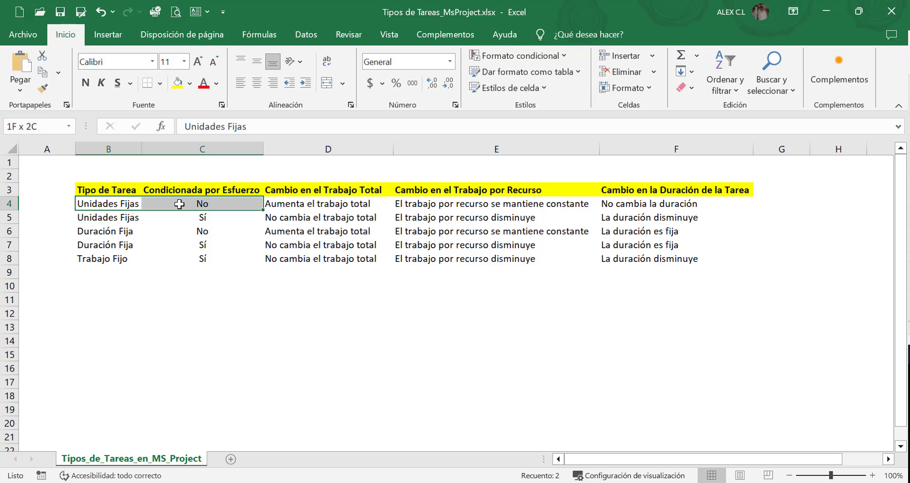
pyautogui.moveTo(182, 204); pyautogui.dragTo(593, 205)
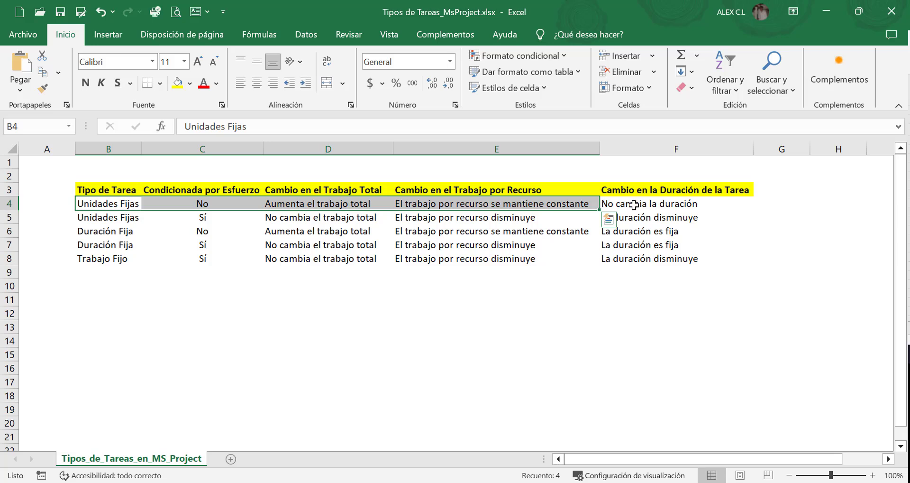
pyautogui.click(530, 358)
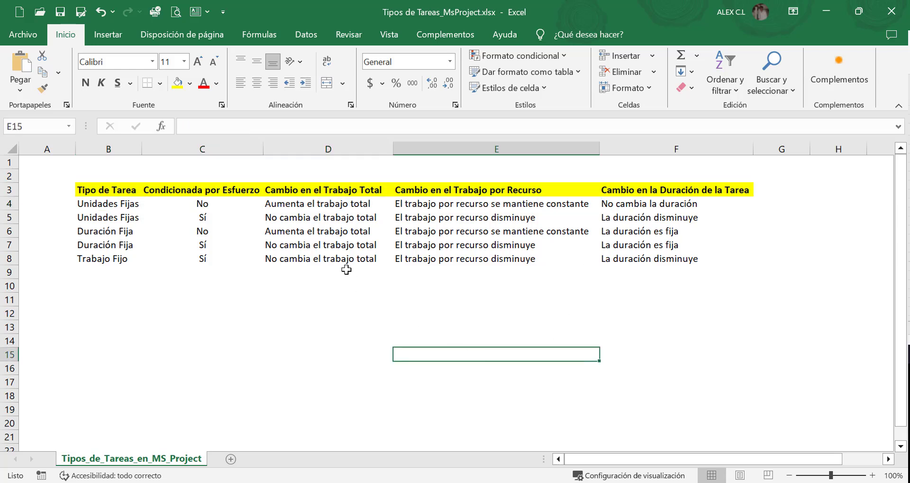
# Widen column D and append "Tarea" to the text in cell D4
pyautogui.click(357, 205)
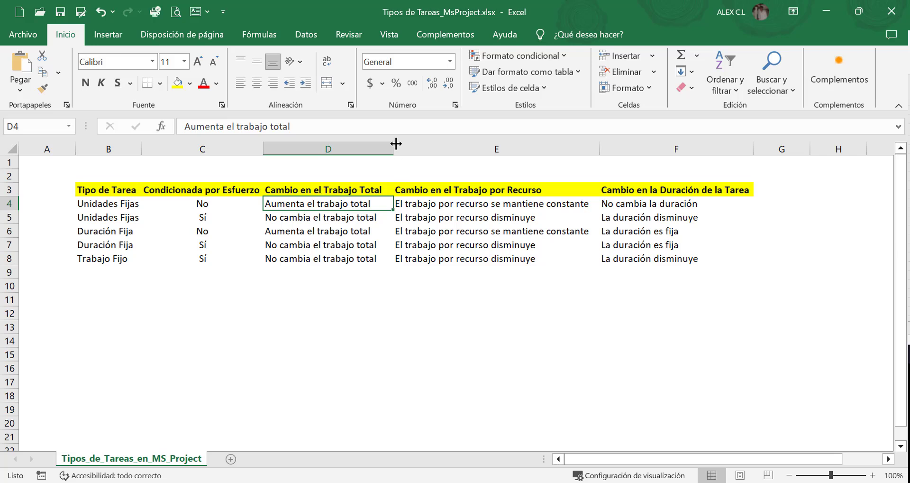
pyautogui.moveTo(396, 144); pyautogui.dragTo(411, 144)
pyautogui.click(332, 125)
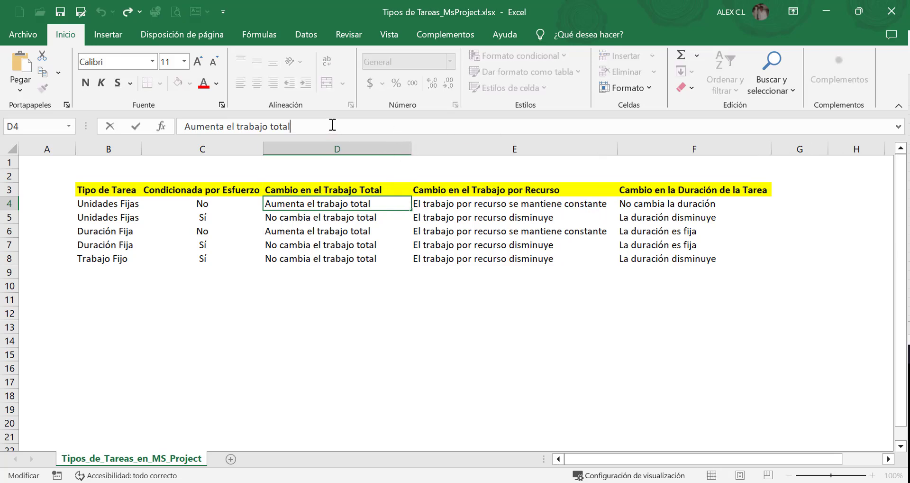
pyautogui.write('Tarea')
pyautogui.moveTo(400, 285); pyautogui.dragTo(402, 273)
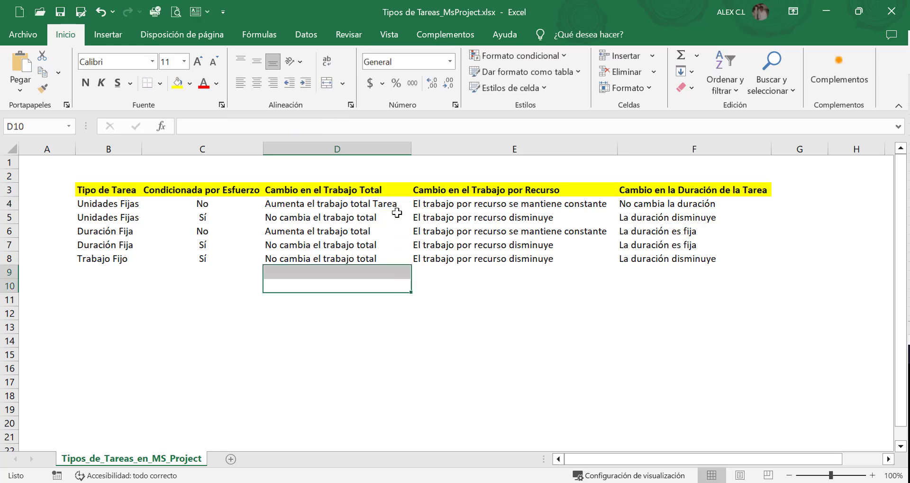
# Examine the effort-driven Unidades Fijas row and both Duración Fija rows of the summary table, across work and duration changes
pyautogui.click(10, 217)
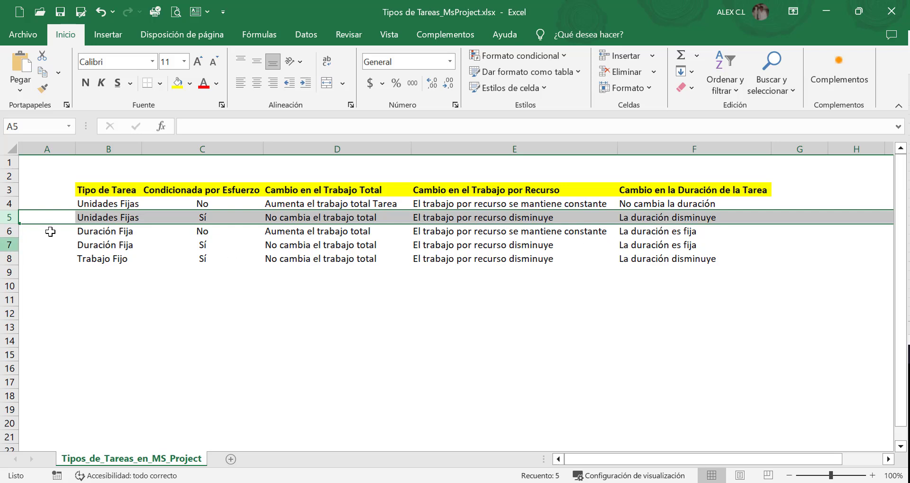
pyautogui.click(8, 231)
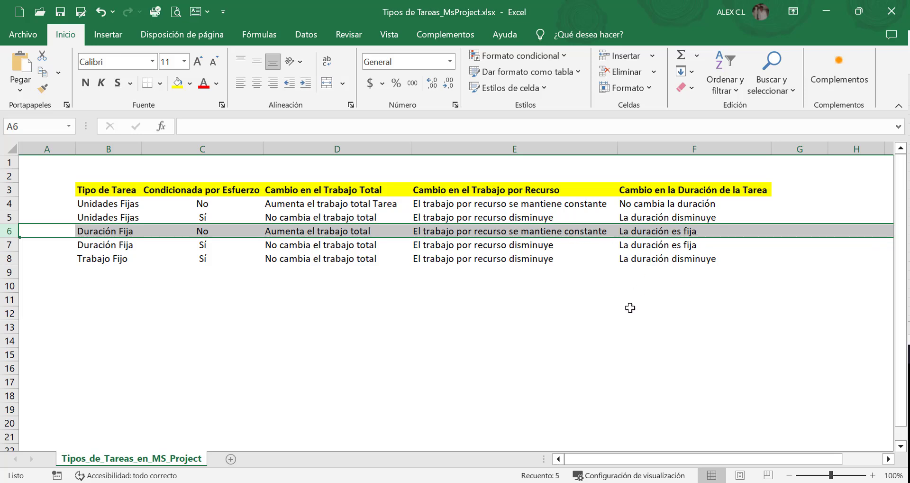
pyautogui.click(118, 244)
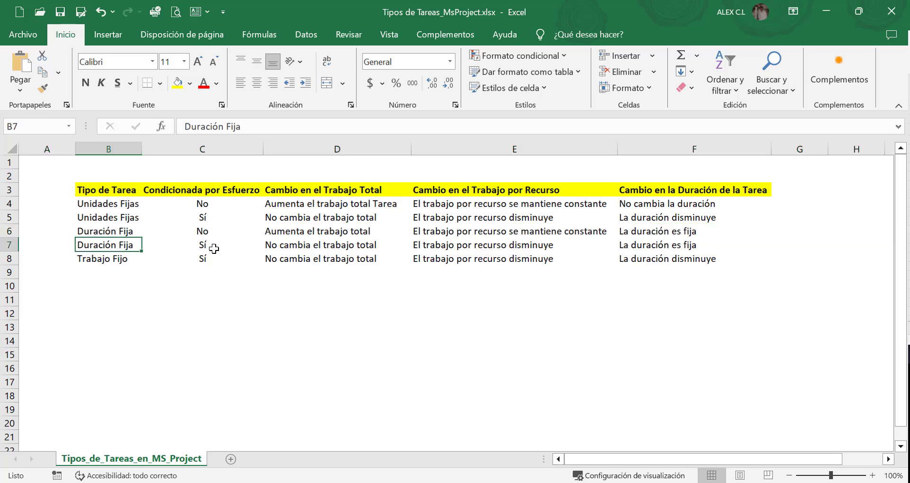
pyautogui.click(450, 248)
pyautogui.click(660, 248)
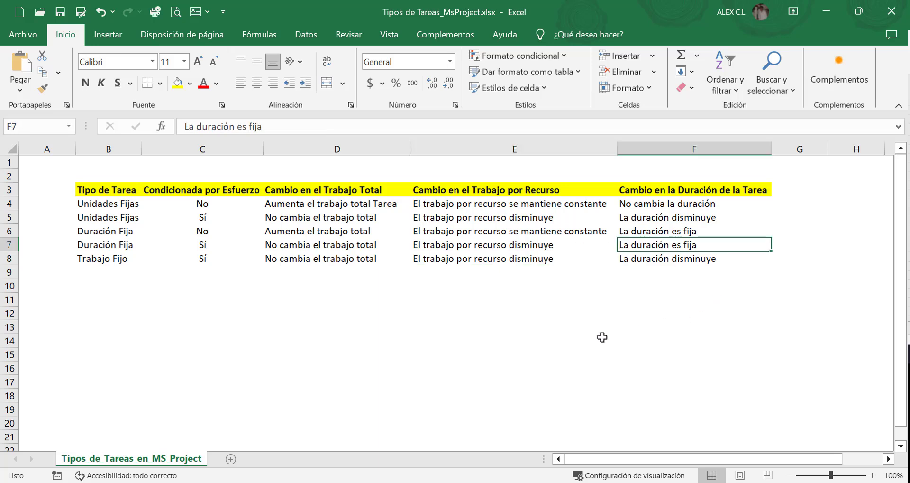
# Examine the Trabajo Fijo row cell by cell, from effort-driven setting to total work, work per resource and duration
pyautogui.click(104, 260)
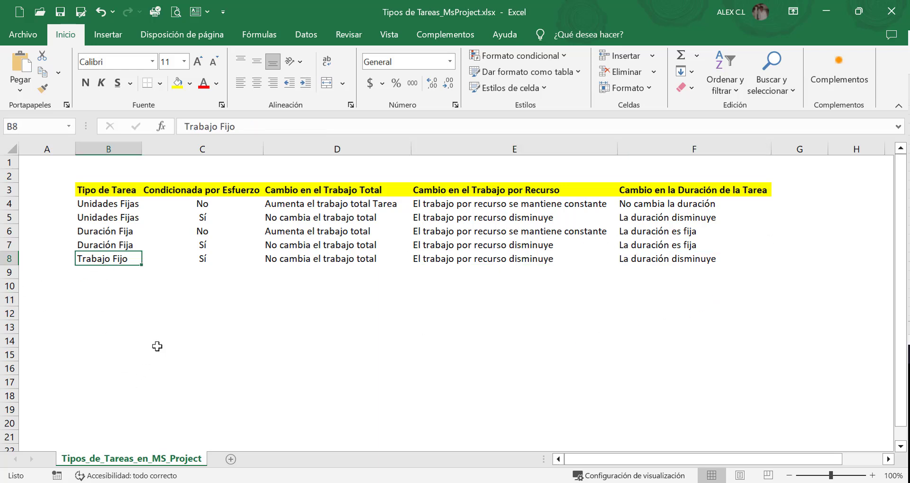
pyautogui.click(208, 260)
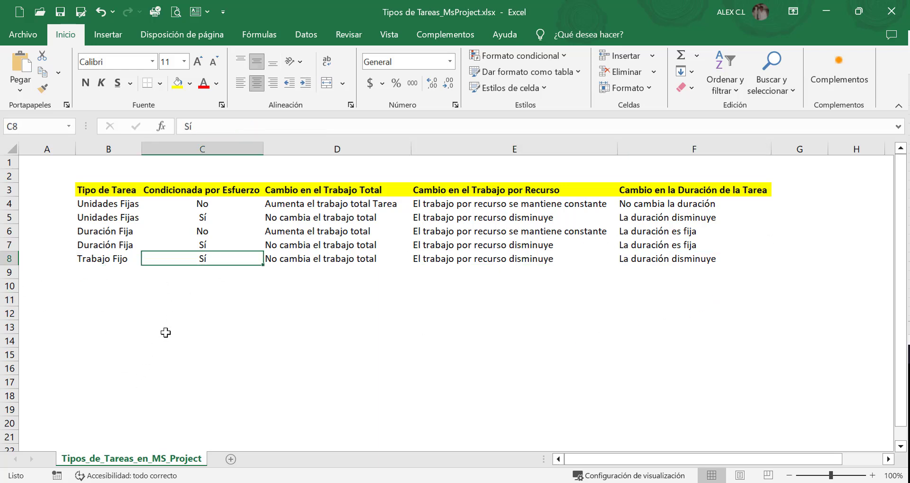
pyautogui.click(342, 264)
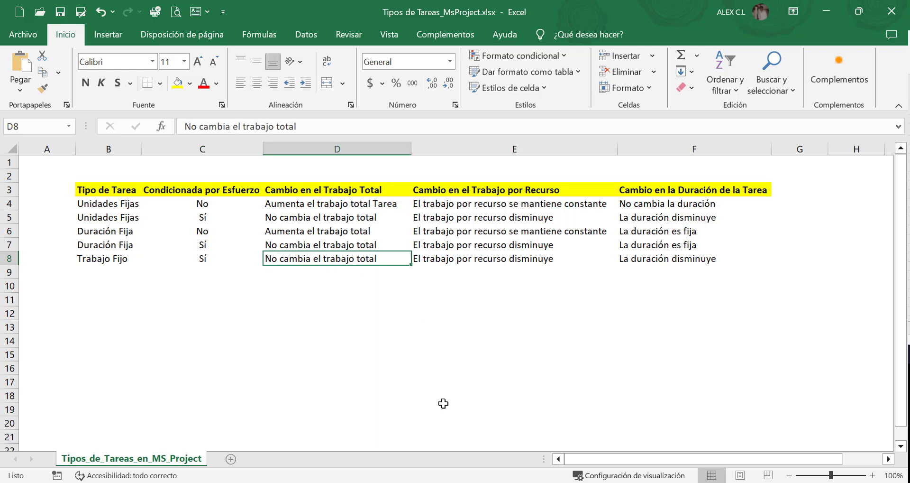
pyautogui.click(541, 270)
pyautogui.click(568, 259)
pyautogui.click(755, 265)
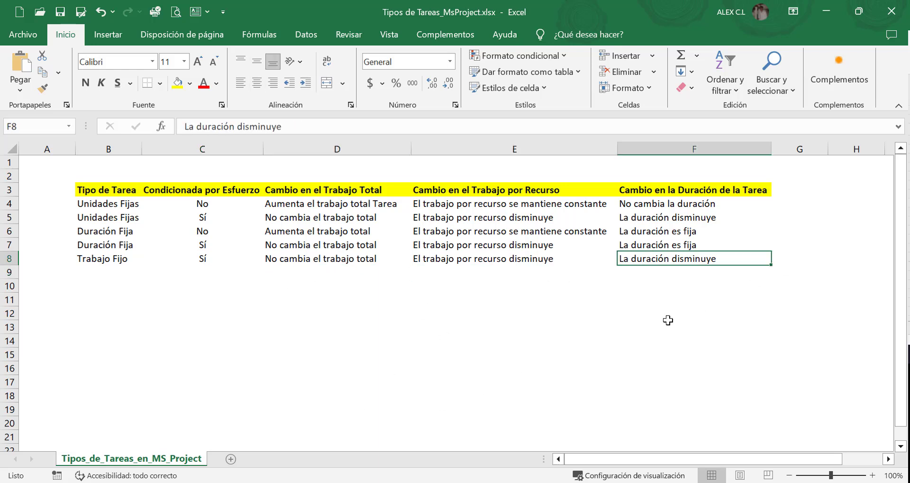
# Return to the Cap.02-Secc.02_Proyecto Ejemplo.mpp plan in Project and remove the task form pane below the Gantt chart
pyautogui.click(820, 2)
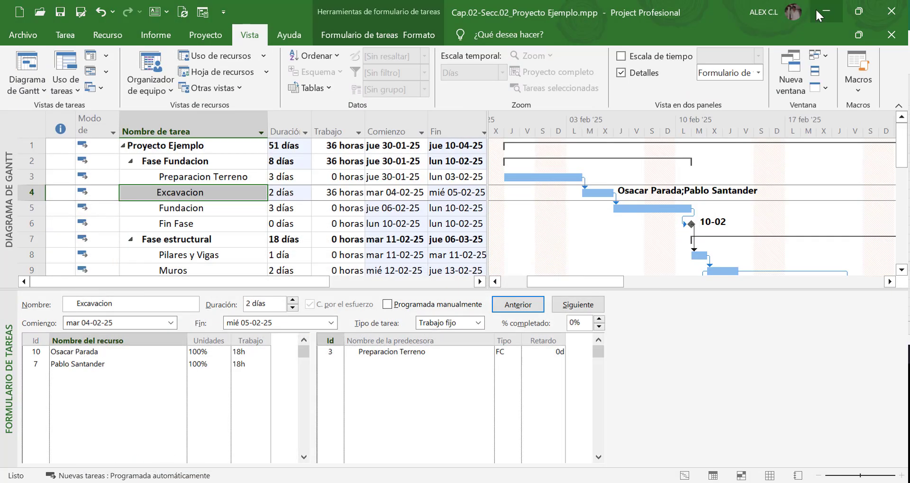
pyautogui.doubleClick(372, 289)
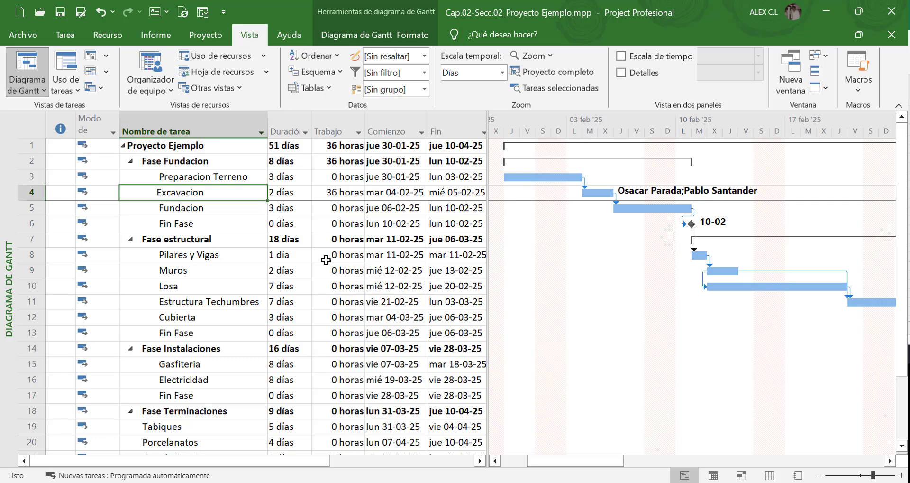
# Switch to the 2.Ceo-BIM - Tipo de Tareas PDF in Nitro Pro and review it from the cover through the example's schedule diagrams
pyautogui.click(569, 482)
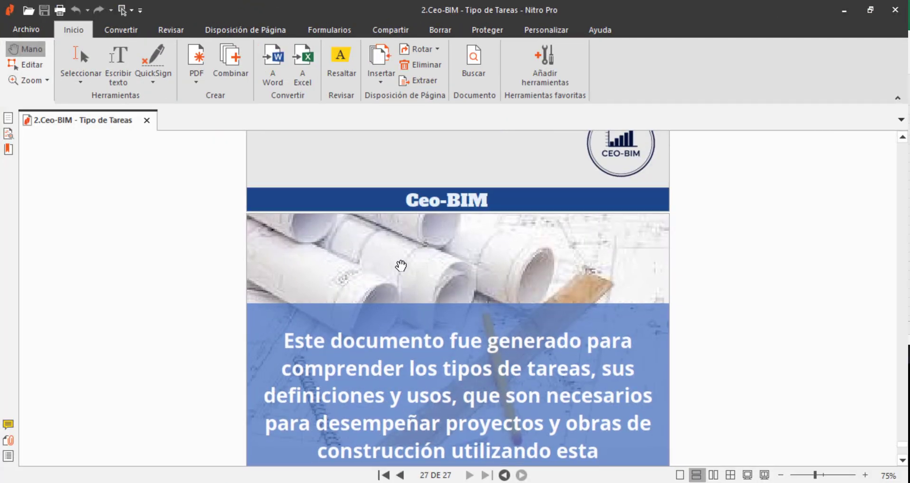
pyautogui.press('Home')
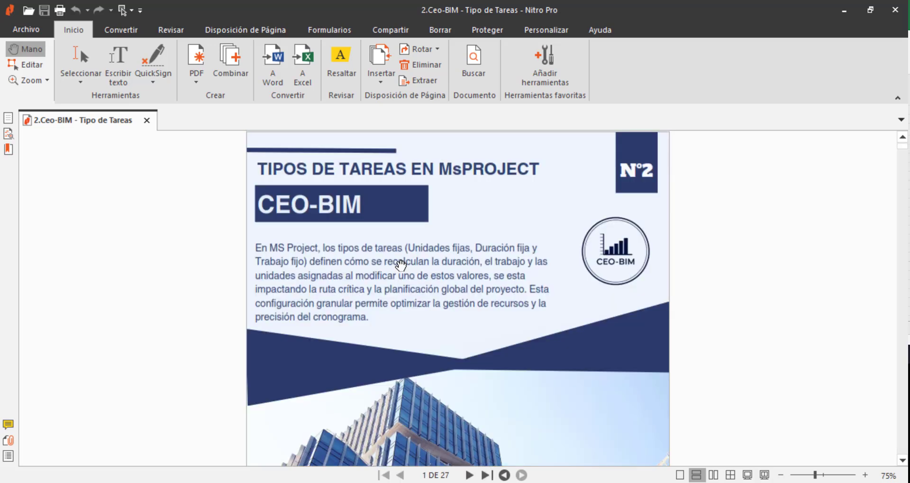
pyautogui.scroll(-1, 477, 245)
pyautogui.scroll(1, 631, 273)
pyautogui.scroll(-10, 738, 276)
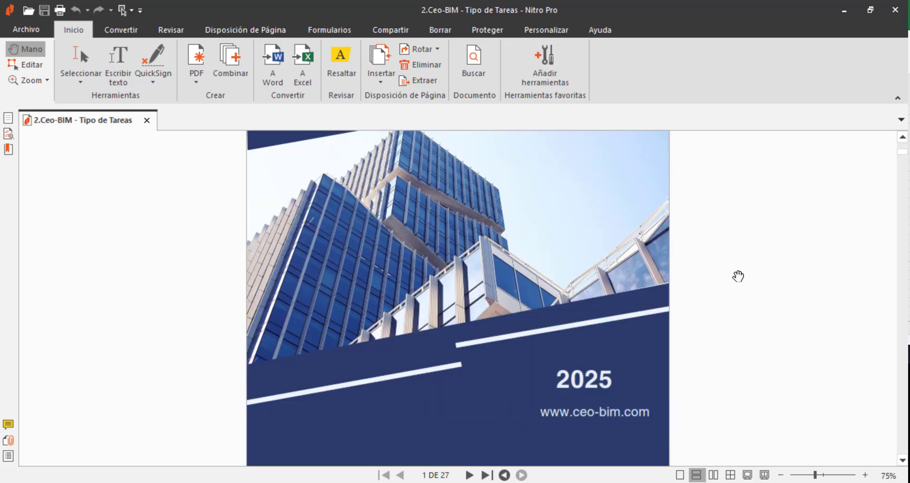
pyautogui.scroll(-15, 736, 276)
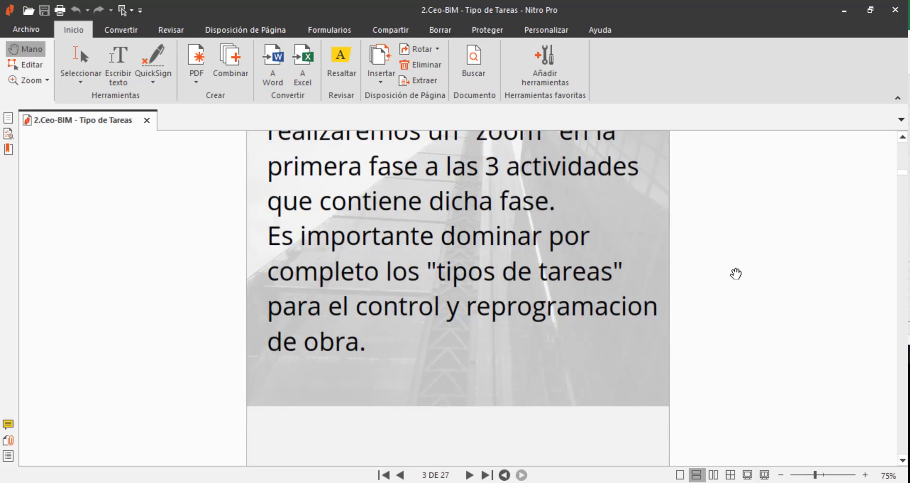
pyautogui.scroll(-4, 736, 273)
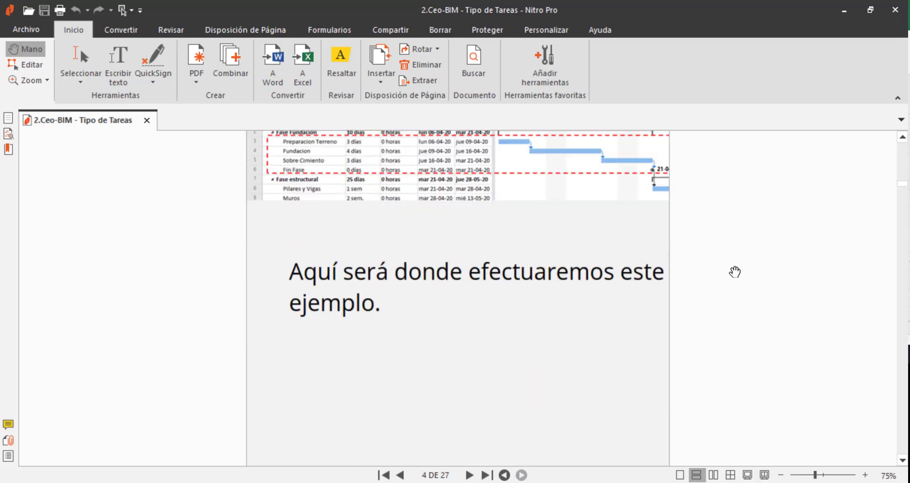
pyautogui.scroll(1, 736, 274)
pyautogui.scroll(-4, 620, 268)
pyautogui.scroll(-8, 620, 269)
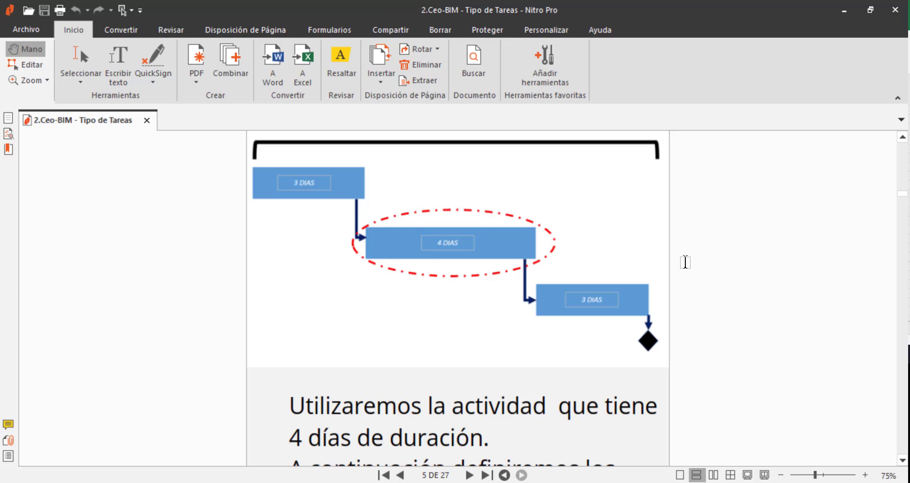
pyautogui.scroll(-7, 691, 266)
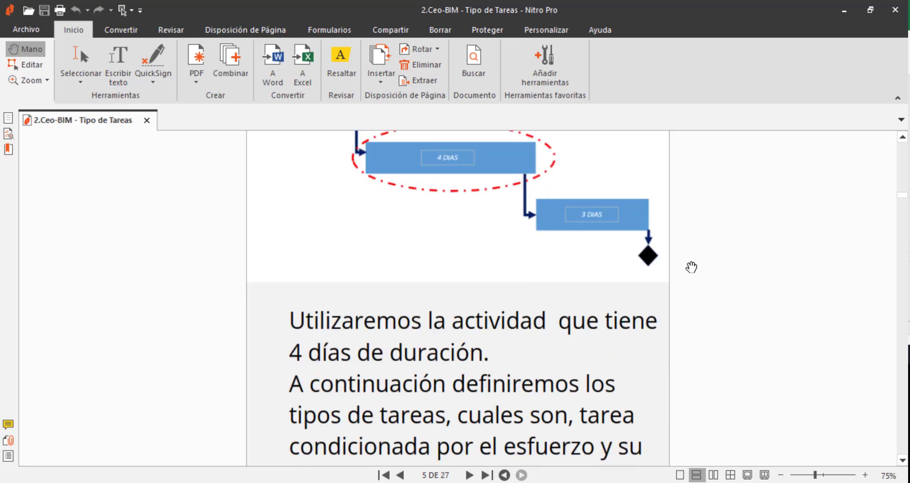
pyautogui.scroll(-3, 690, 266)
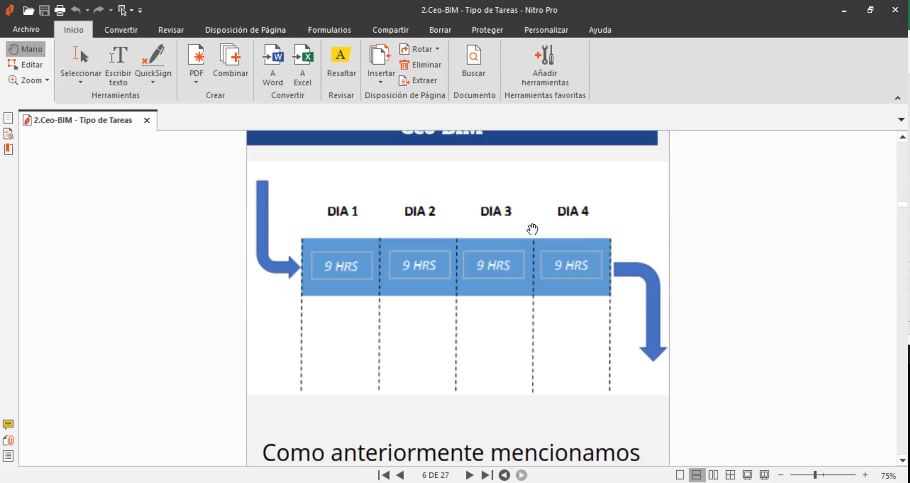
# Review the PDF's four-day task diagram, list of task types, definition of Trabajo o Esfuerzo, and work formula with its example
pyautogui.scroll(1, 741, 238)
pyautogui.scroll(-15, 741, 238)
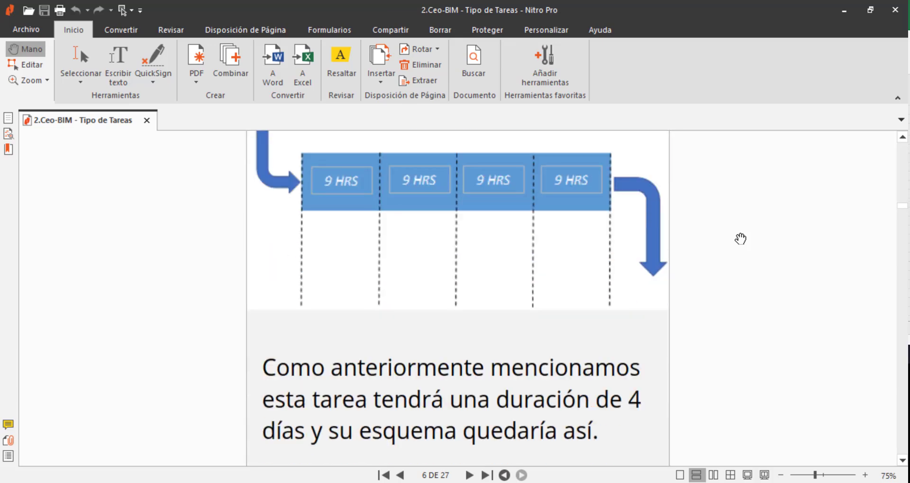
pyautogui.scroll(2, 740, 239)
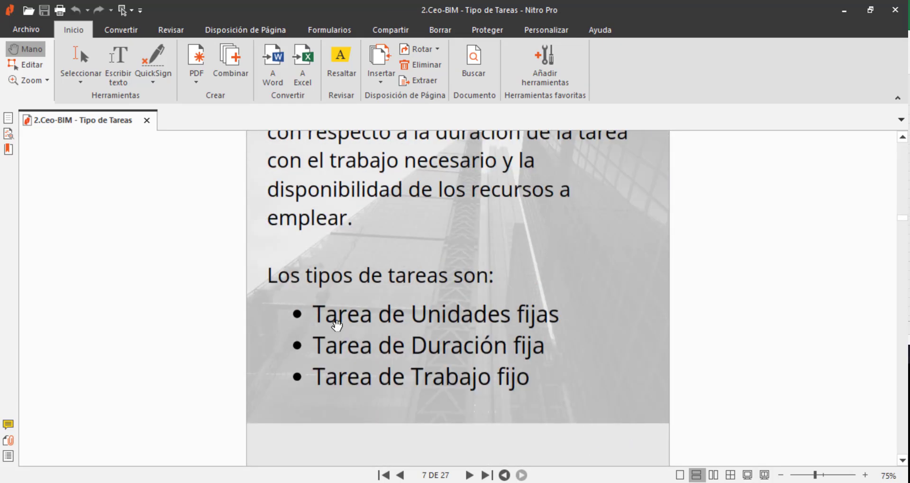
pyautogui.scroll(-8, 707, 294)
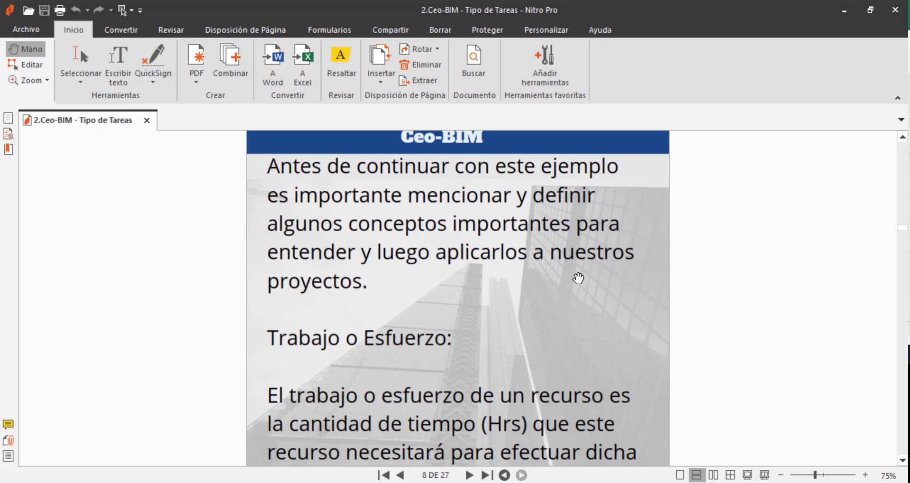
pyautogui.scroll(-3, 576, 278)
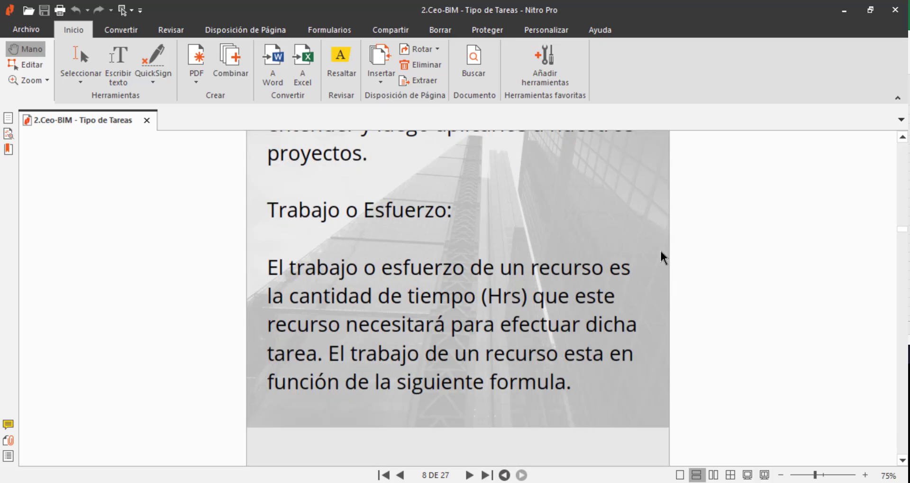
pyautogui.scroll(-10, 662, 258)
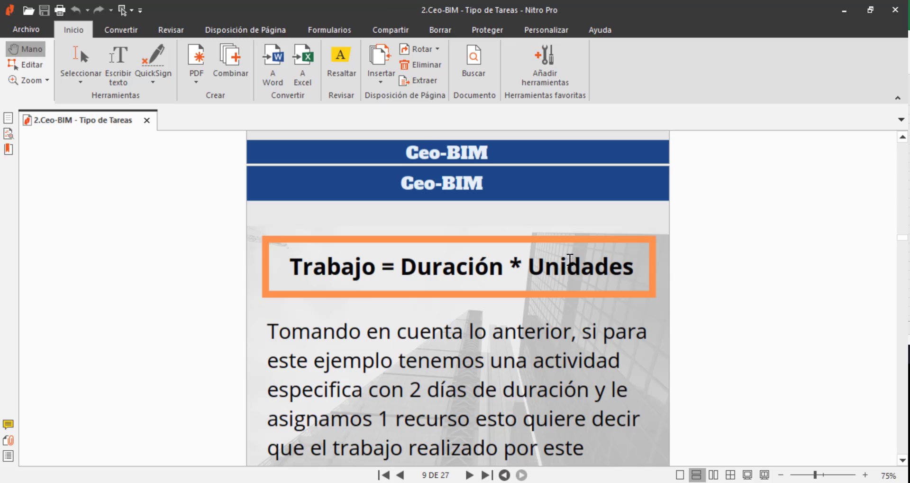
pyautogui.scroll(-8, 805, 284)
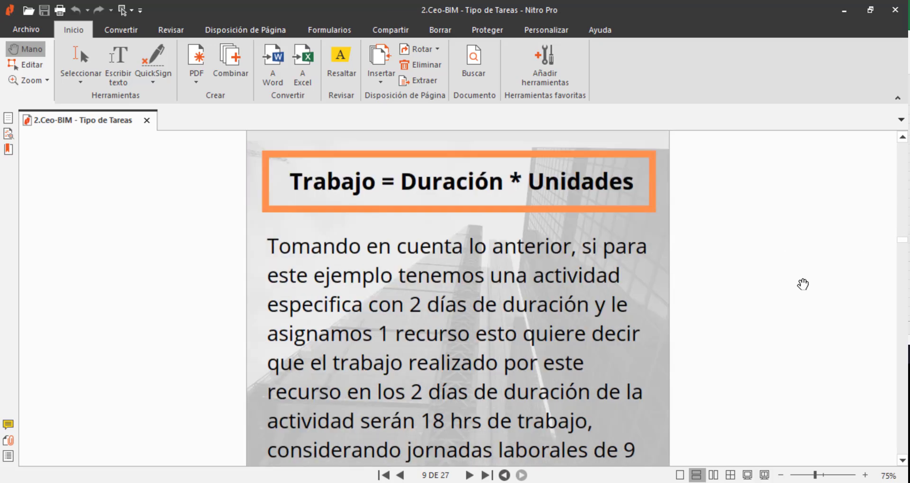